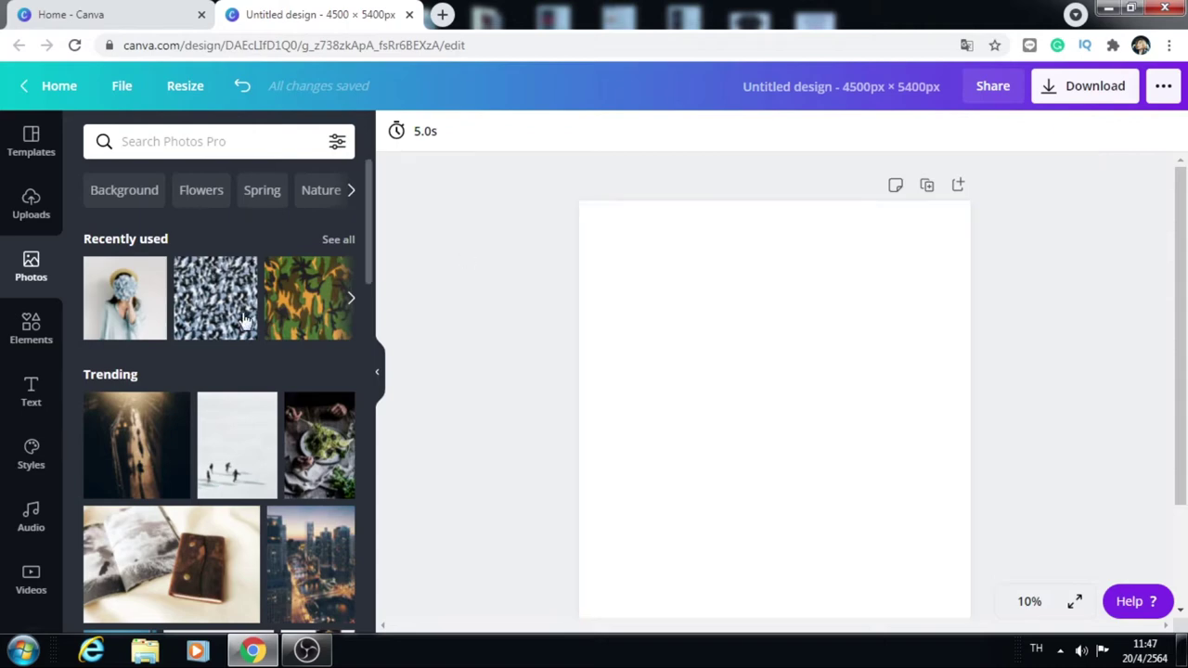
Add the recent woman-with-hydrangea photo, show the page margins from File, and reselect the photo.
click(112, 301)
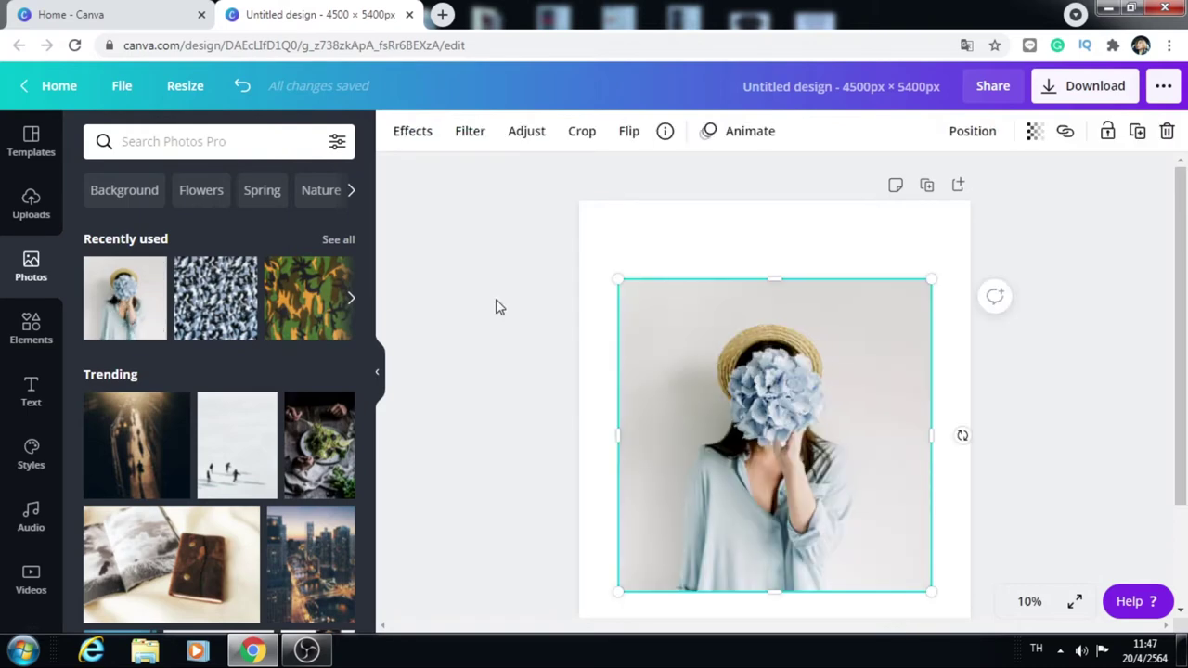
click(589, 243)
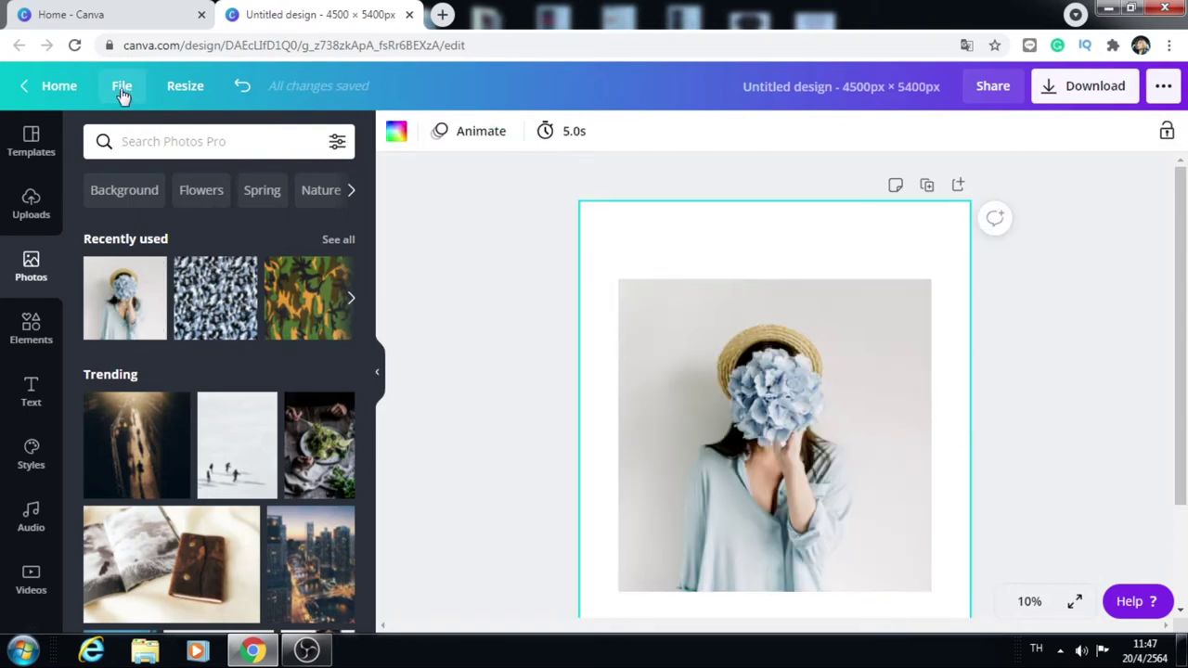
click(121, 91)
click(152, 293)
scroll(1044, 406, down, 1)
scroll(1044, 406, down, 2)
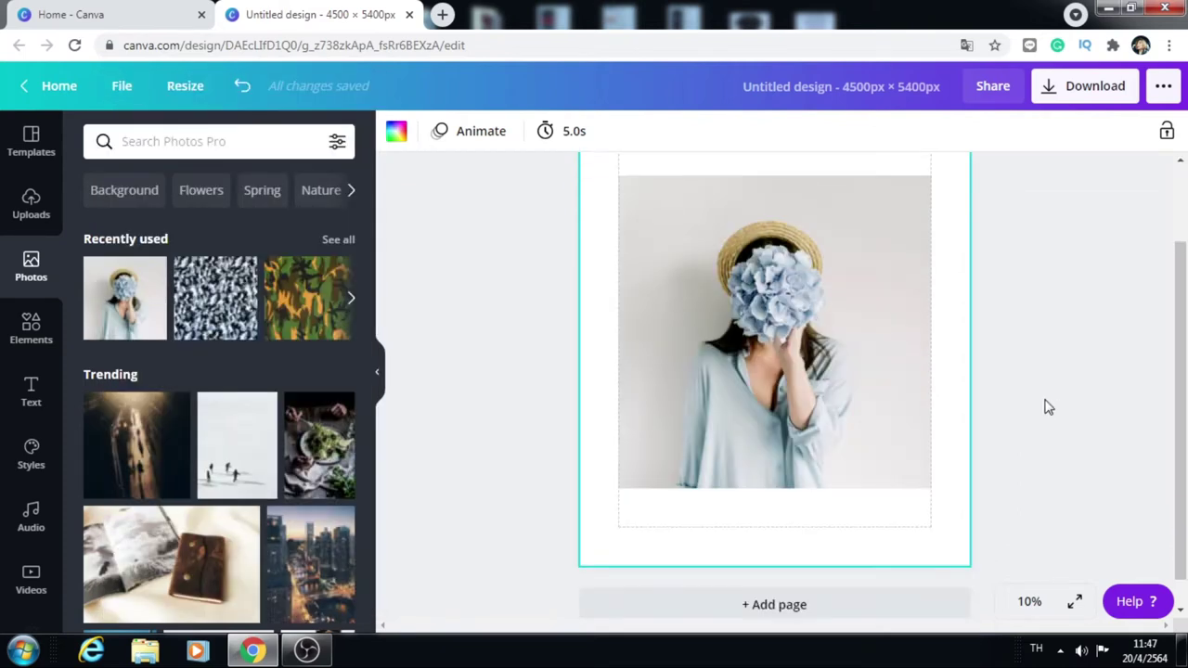
scroll(1048, 407, up, 2)
click(914, 481)
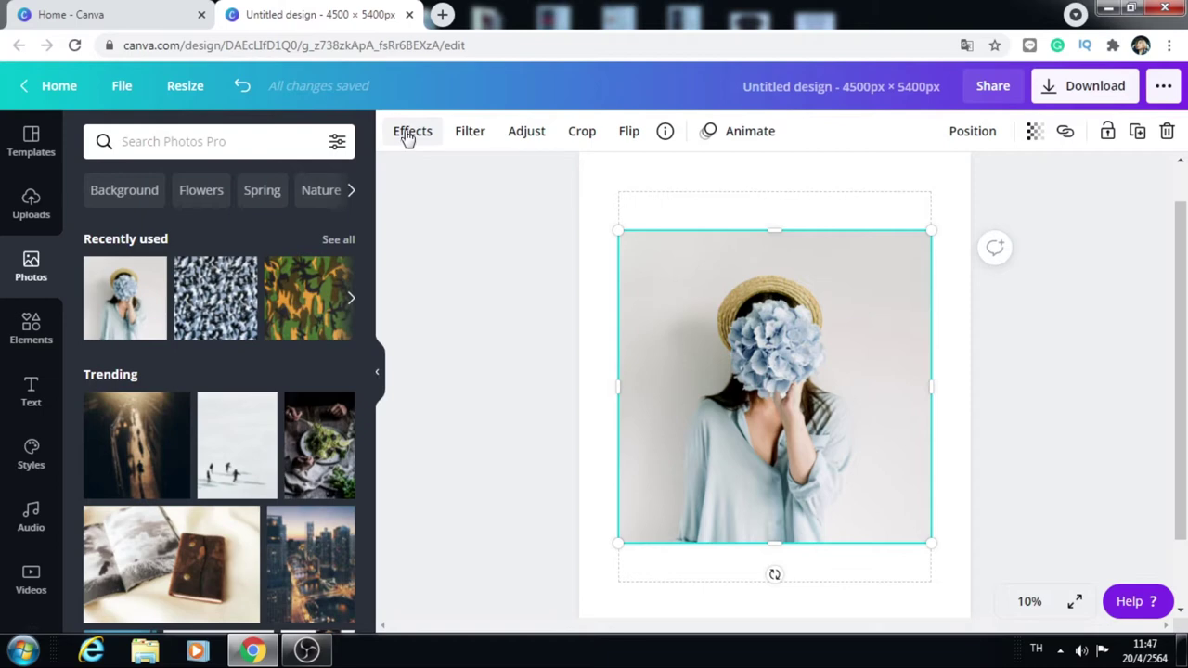
Apply Background Remover from Effects to strip the hydrangea photo's grey backdrop.
click(409, 134)
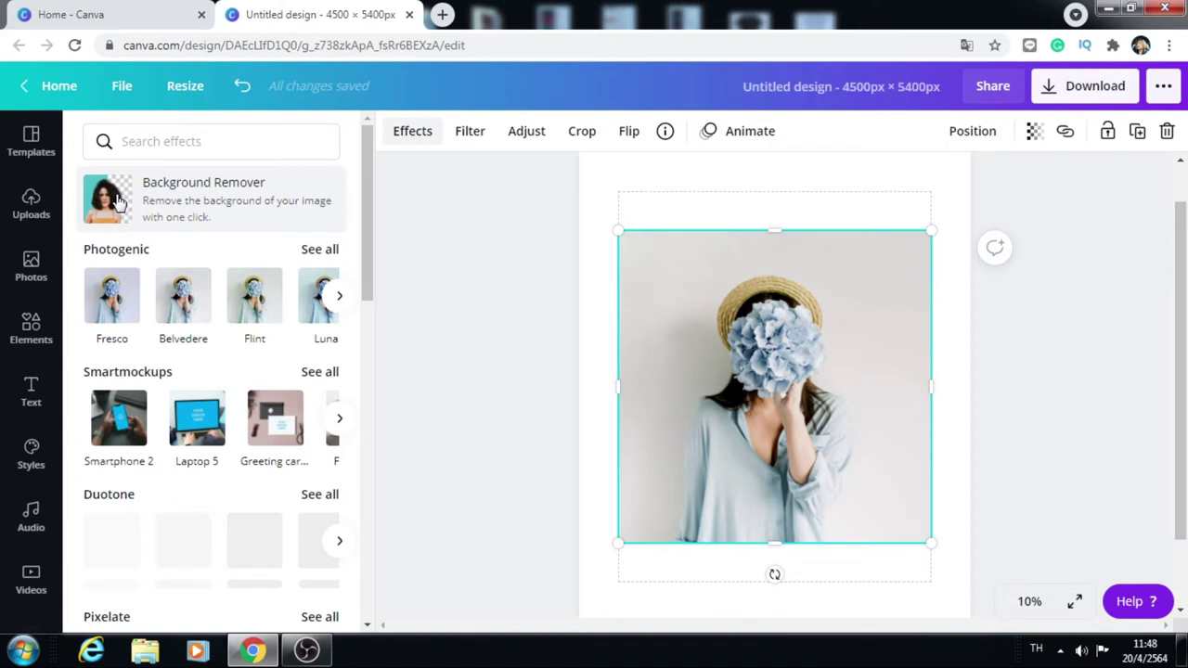
click(118, 203)
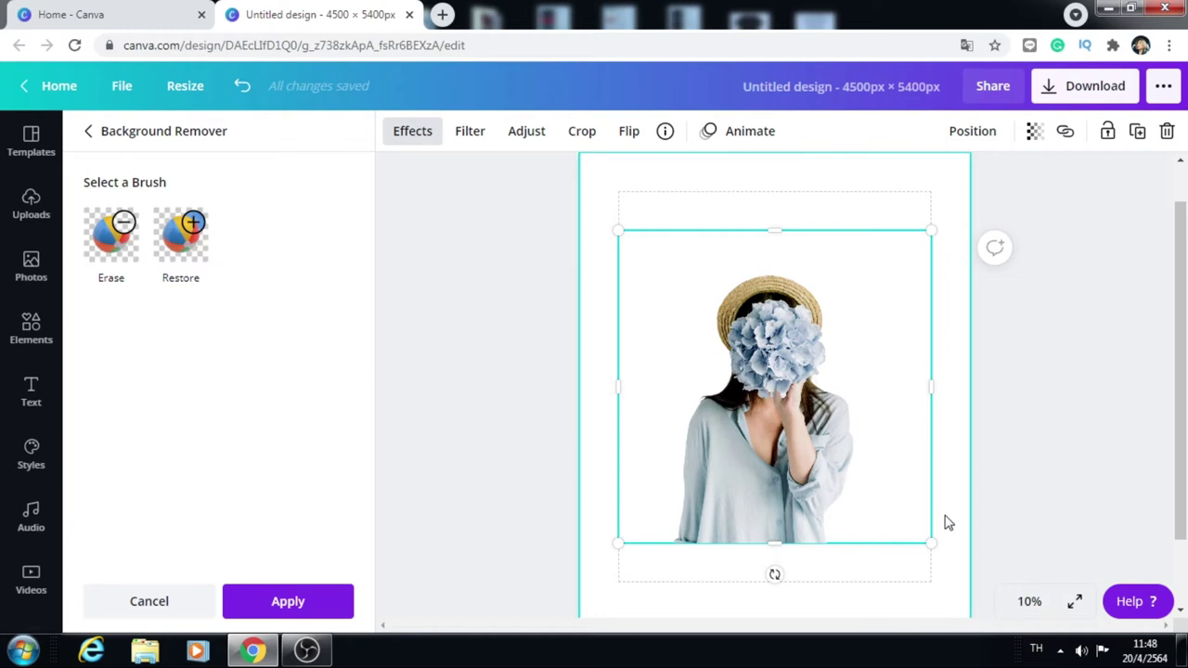
click(88, 131)
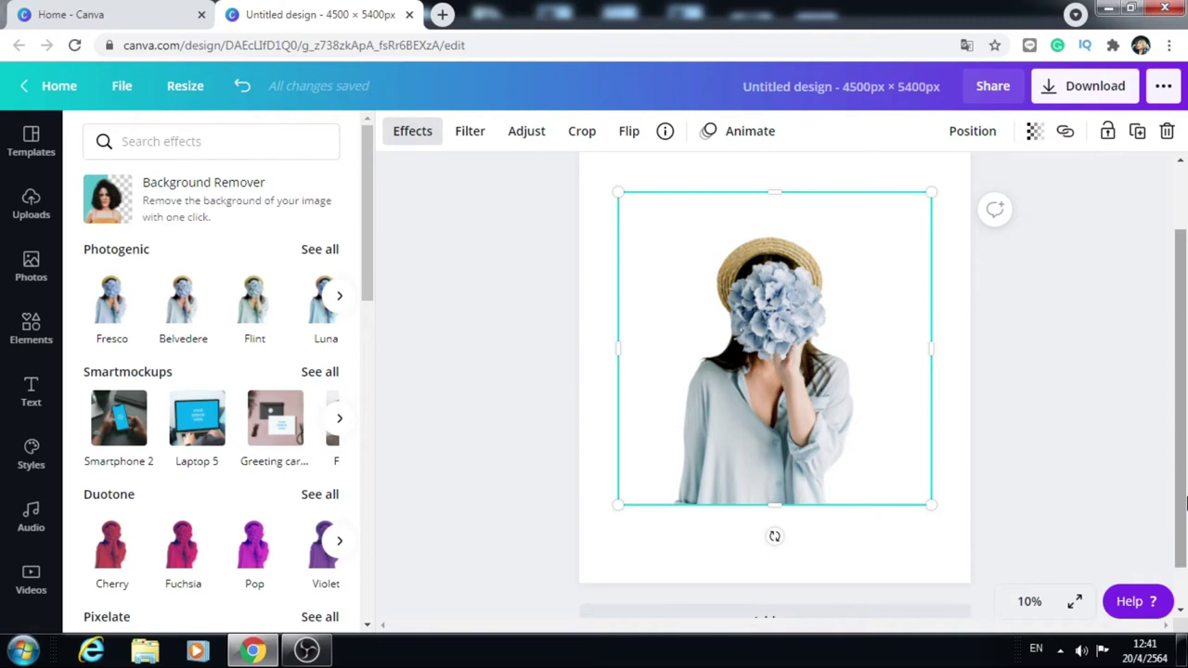
Browse all Photogenic filters and preview Luna on the cut-out photo.
click(311, 250)
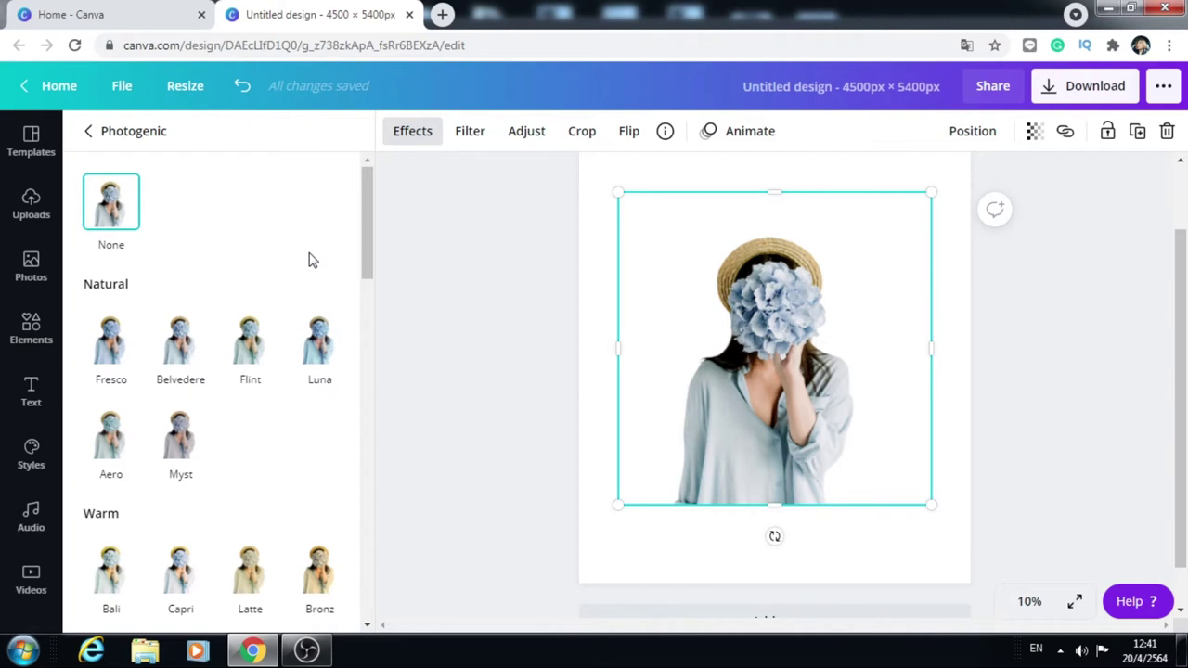
drag(366, 247, 387, 352)
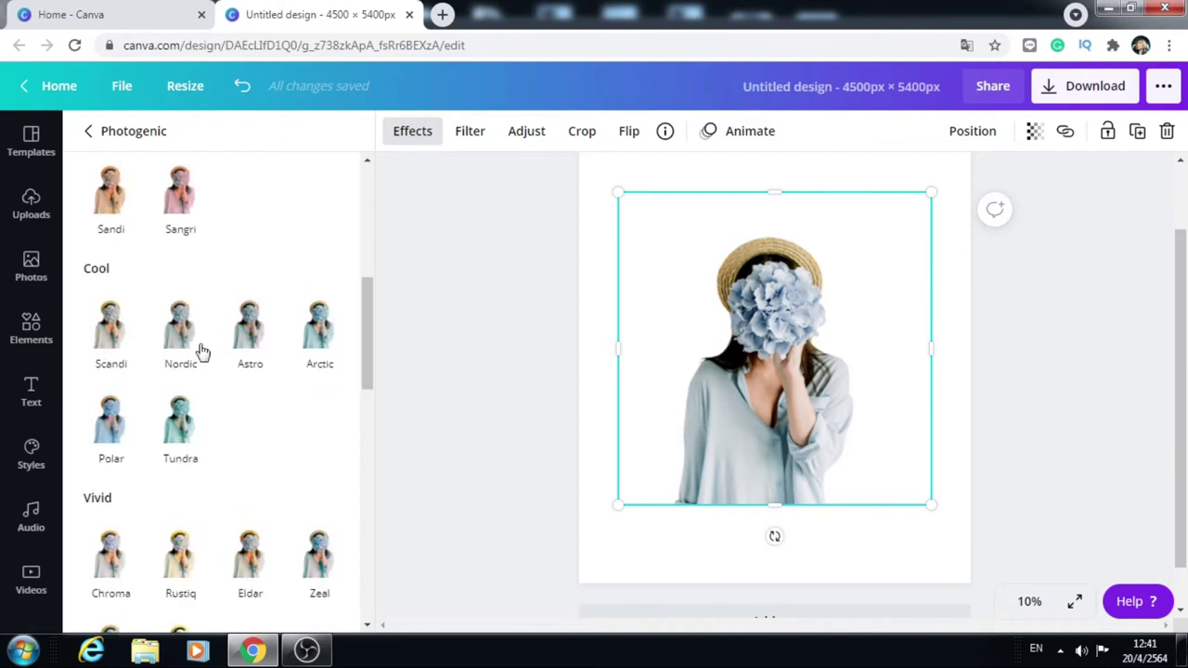
drag(374, 358, 382, 193)
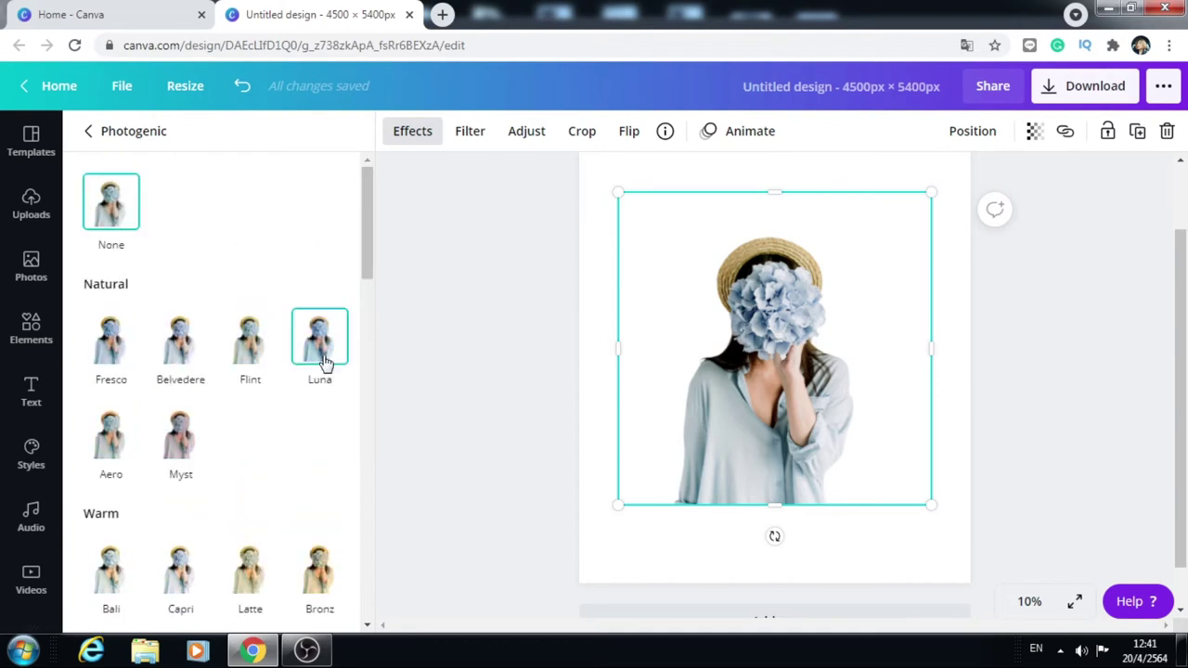
click(318, 359)
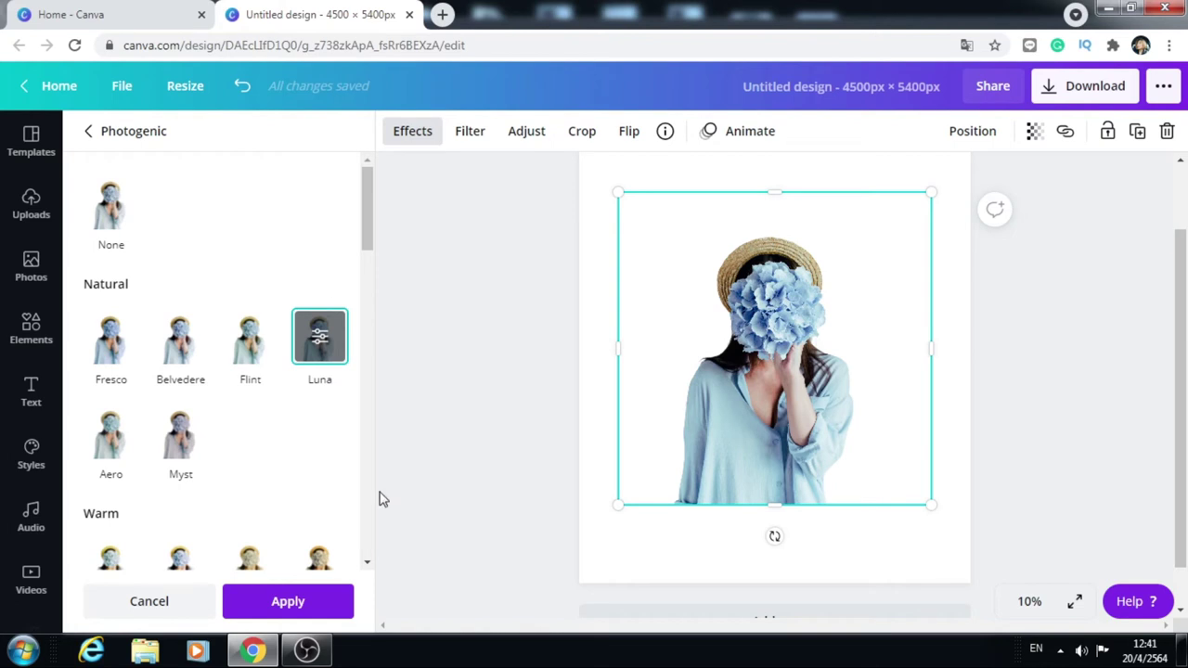
click(85, 135)
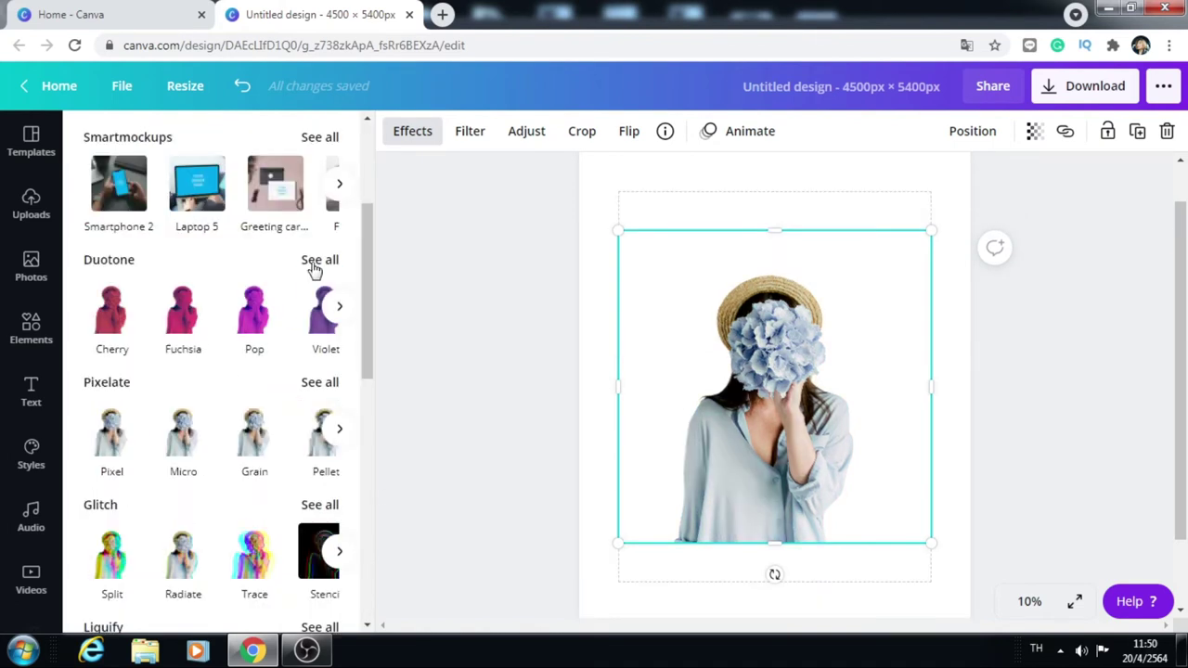
Browse the Duotone effects and give the cut-out photo the grey Classic duotone.
click(314, 265)
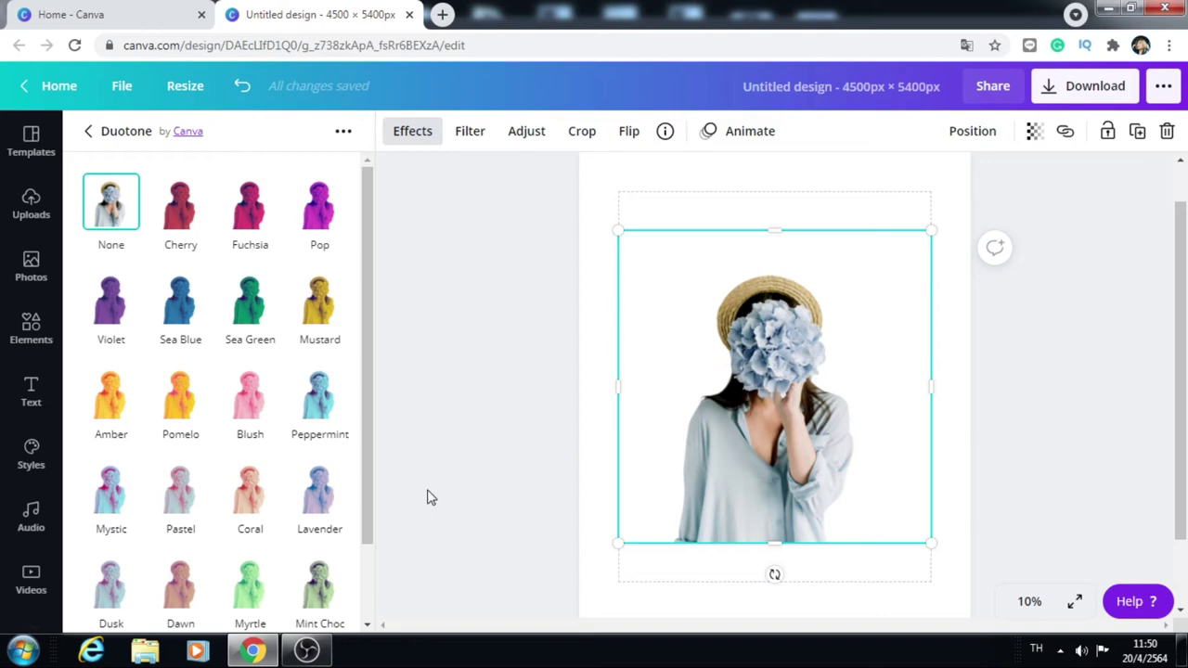
scroll(361, 577, down, 1)
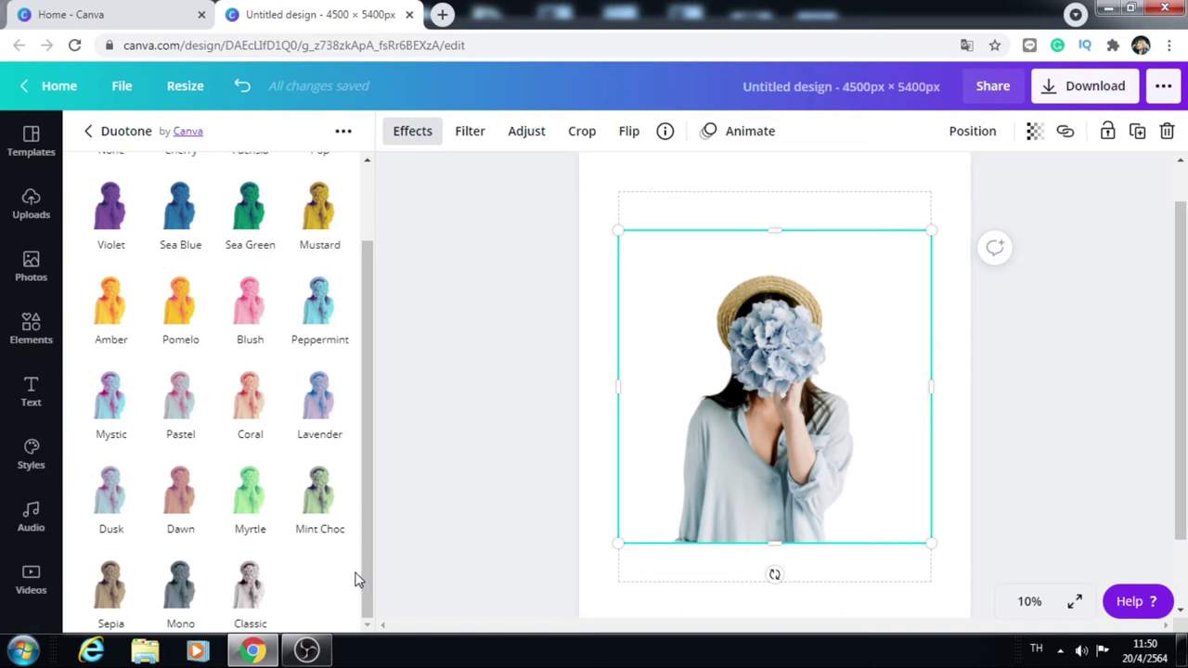
drag(369, 544, 367, 384)
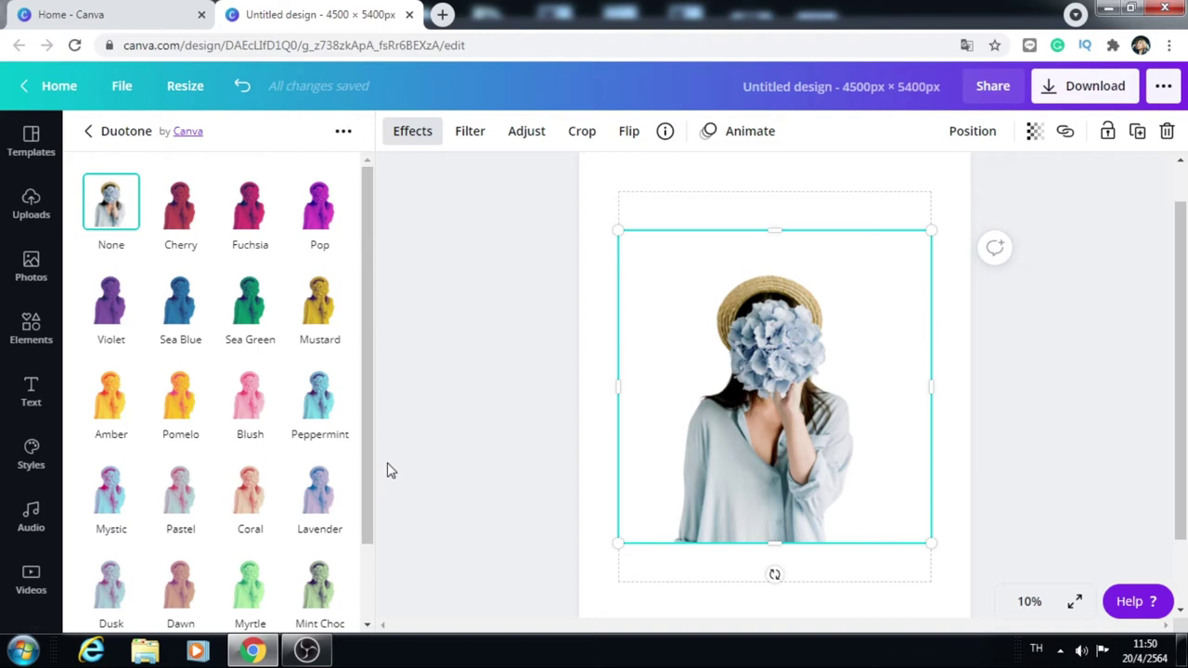
scroll(391, 471, down, 1)
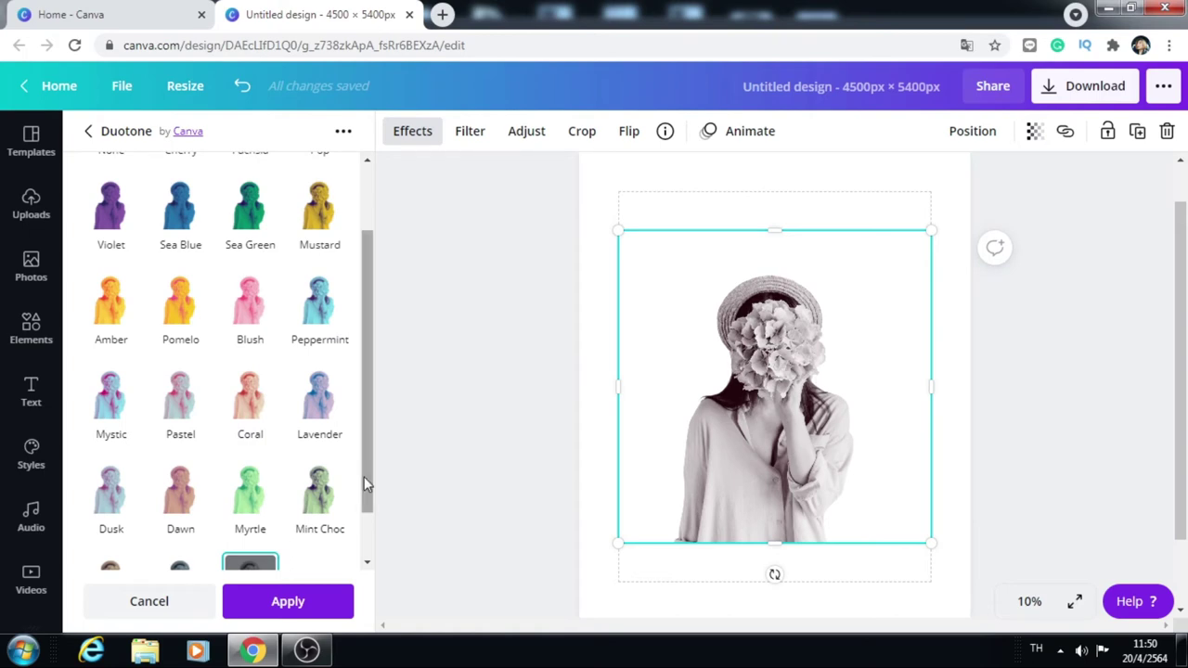
key(Escape)
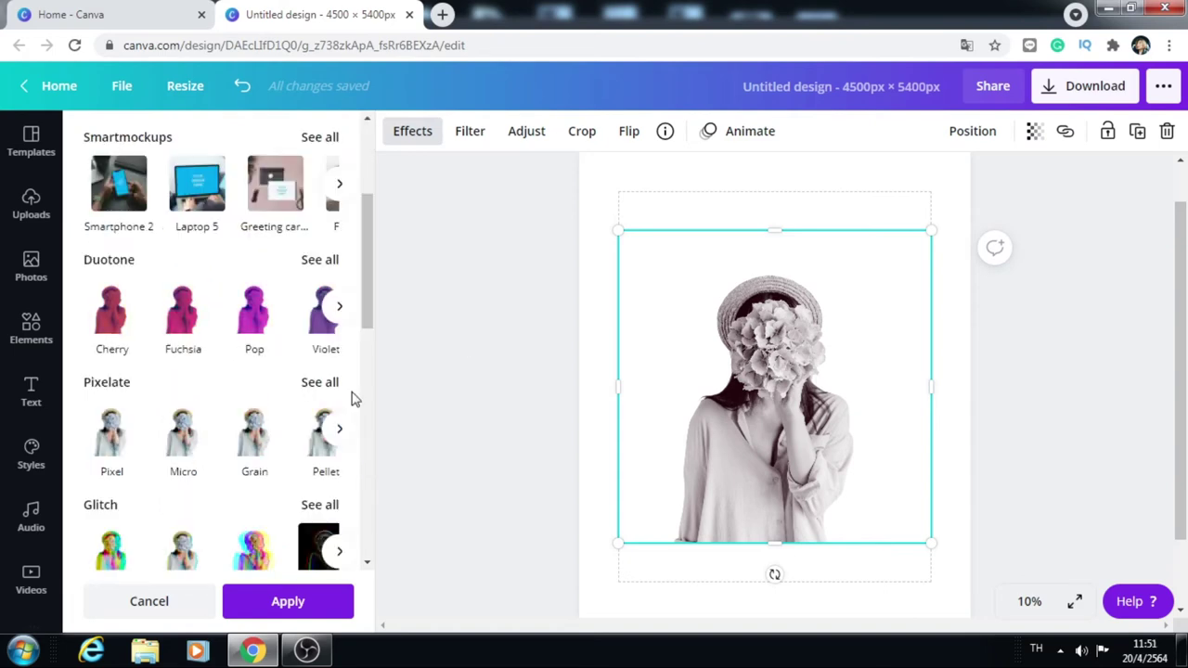
Preview the Dots pixelate effect on the cut-out photo, then discard it.
click(319, 383)
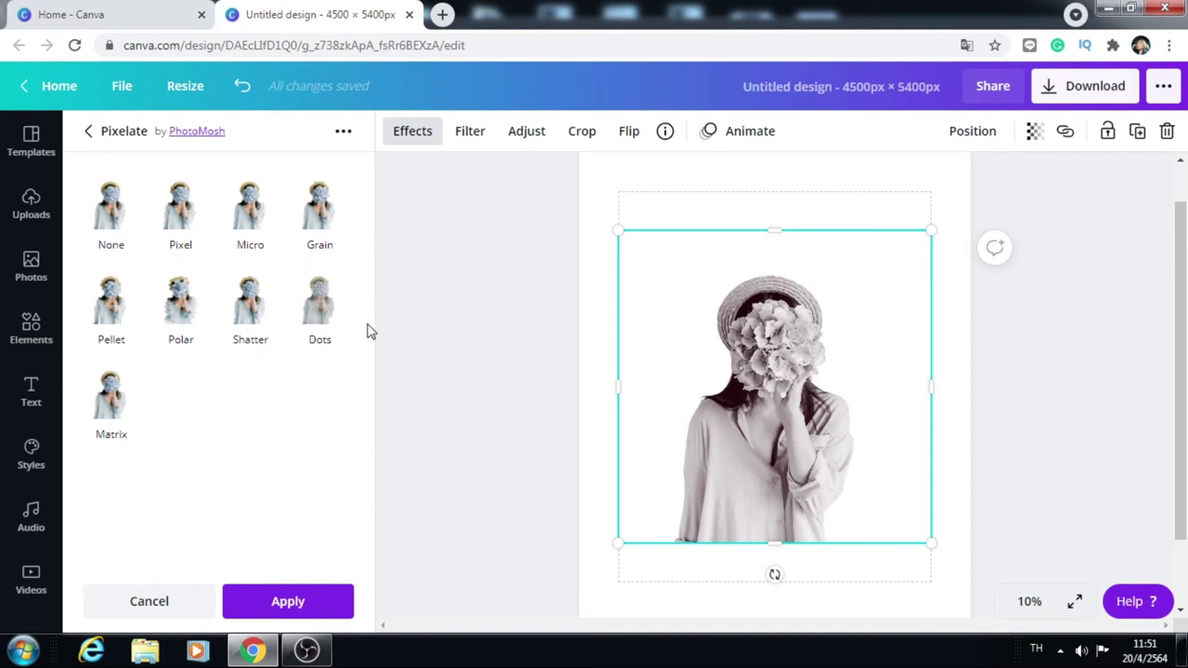
click(322, 315)
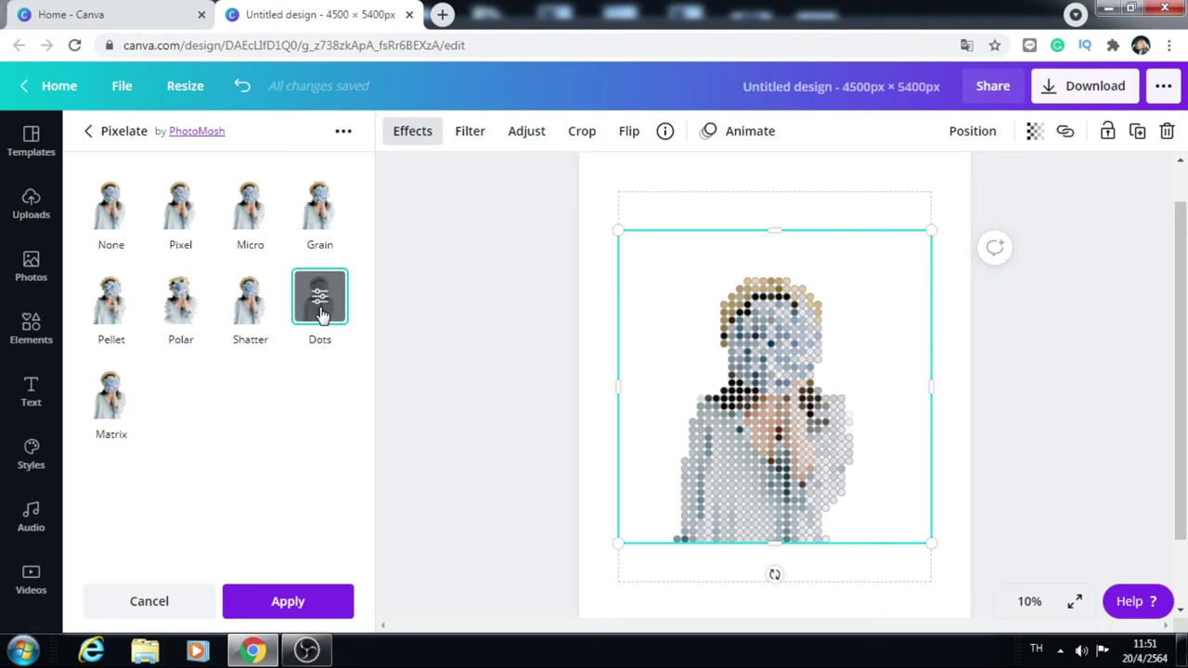
key(Escape)
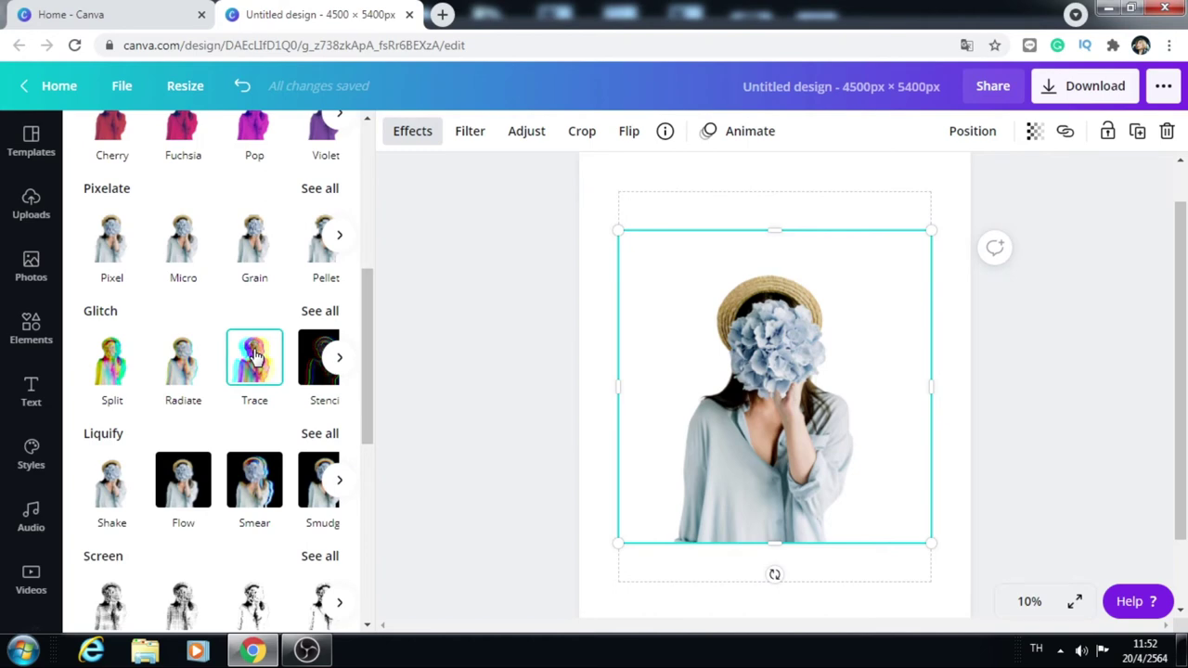
click(255, 357)
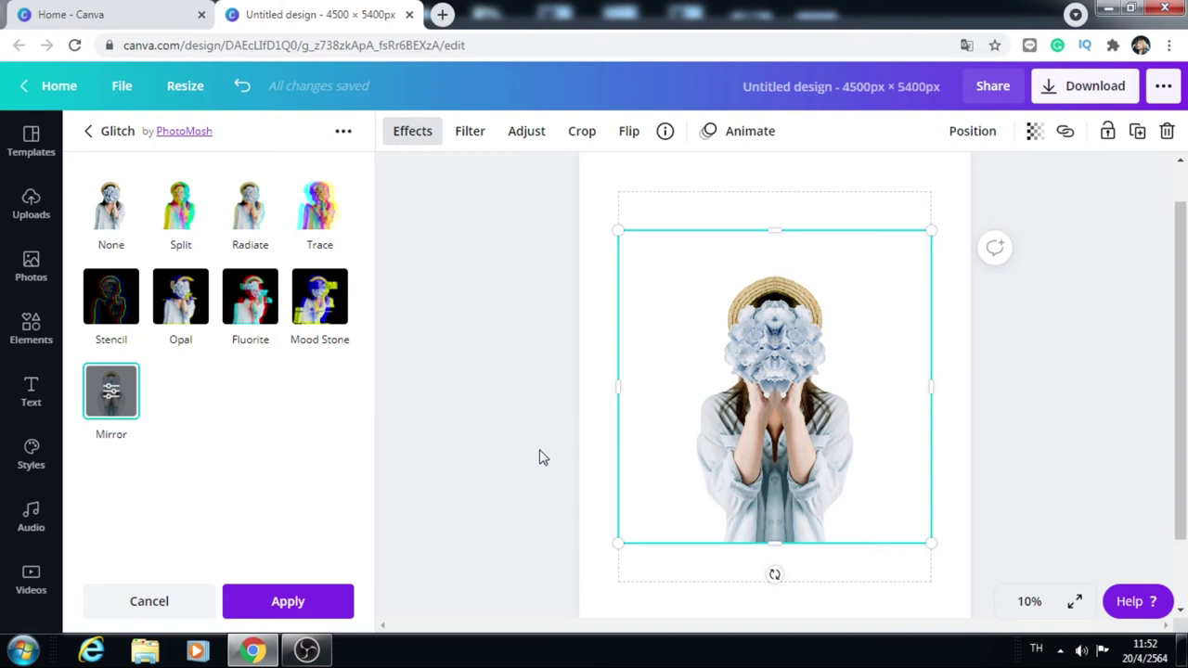
Return from the Glitch collection to the overview of all photo effects.
click(88, 131)
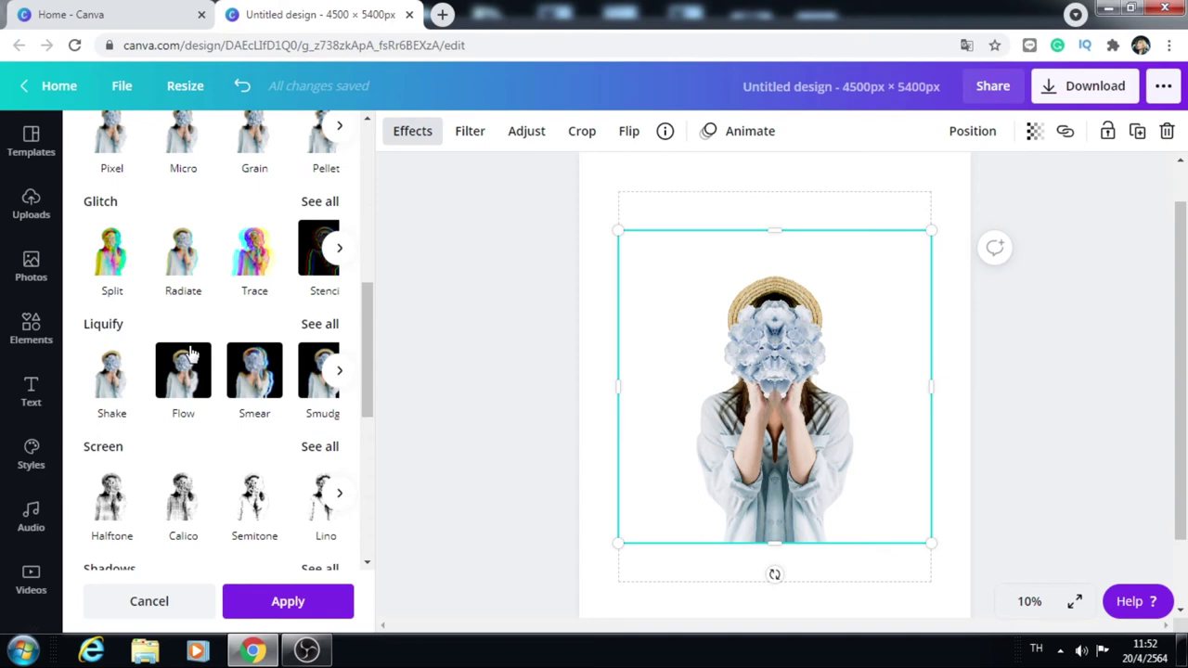
Apply the Melt liquify distortion to the cut-out photo and return to all effects.
click(188, 352)
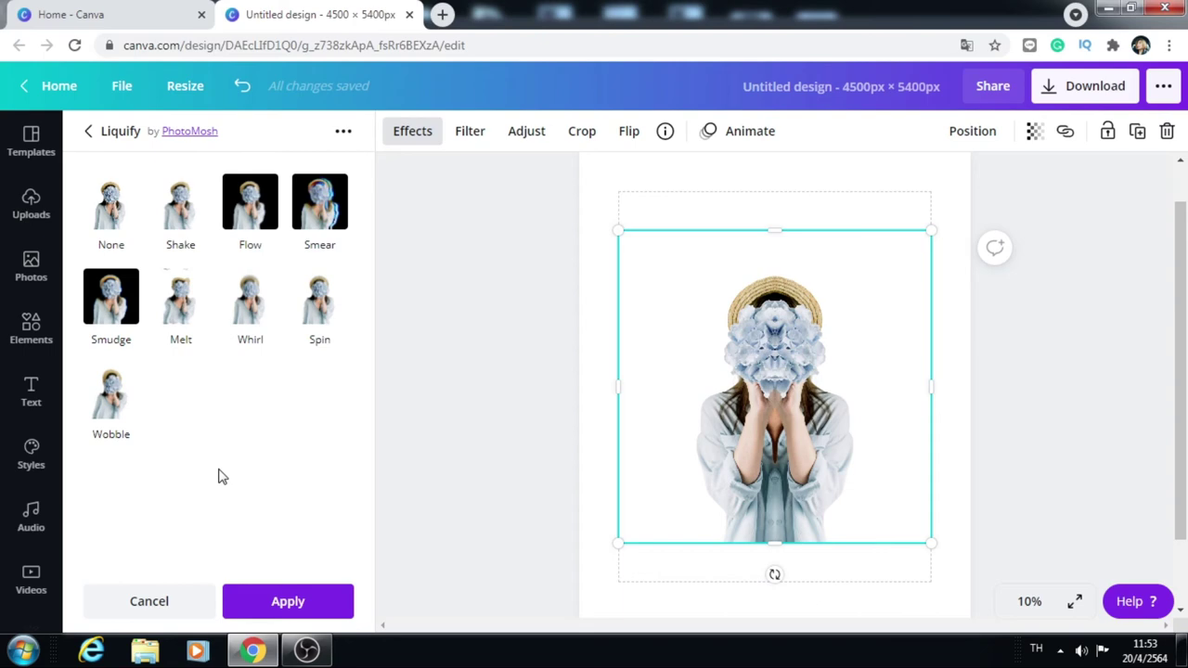
click(181, 297)
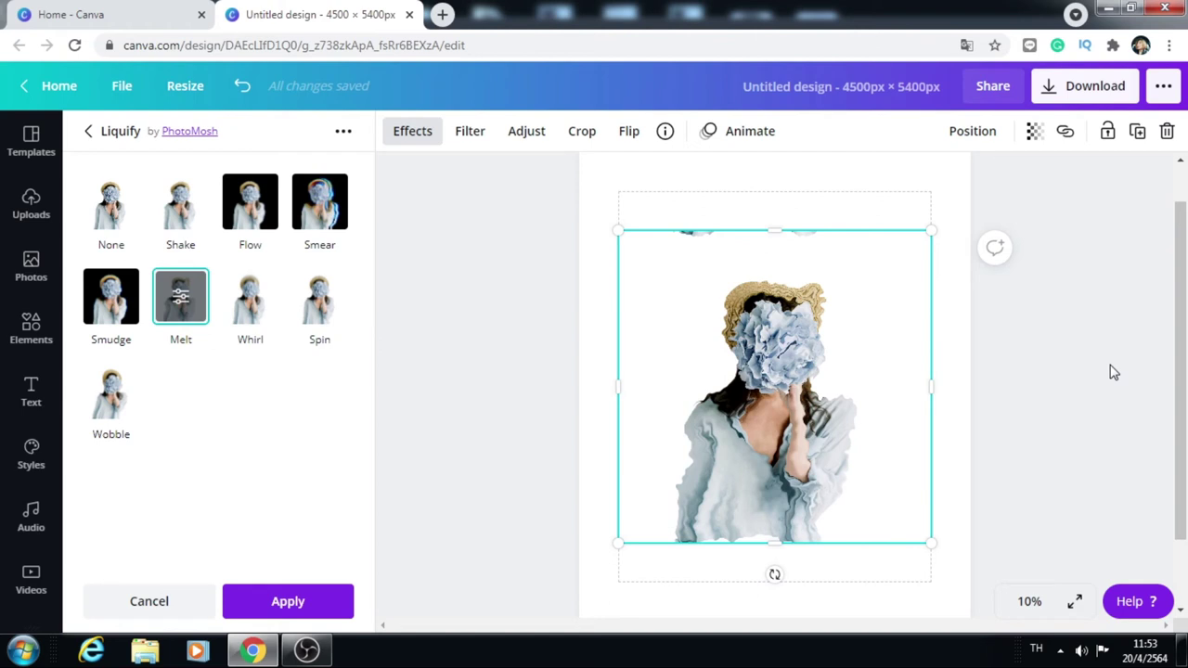
click(88, 131)
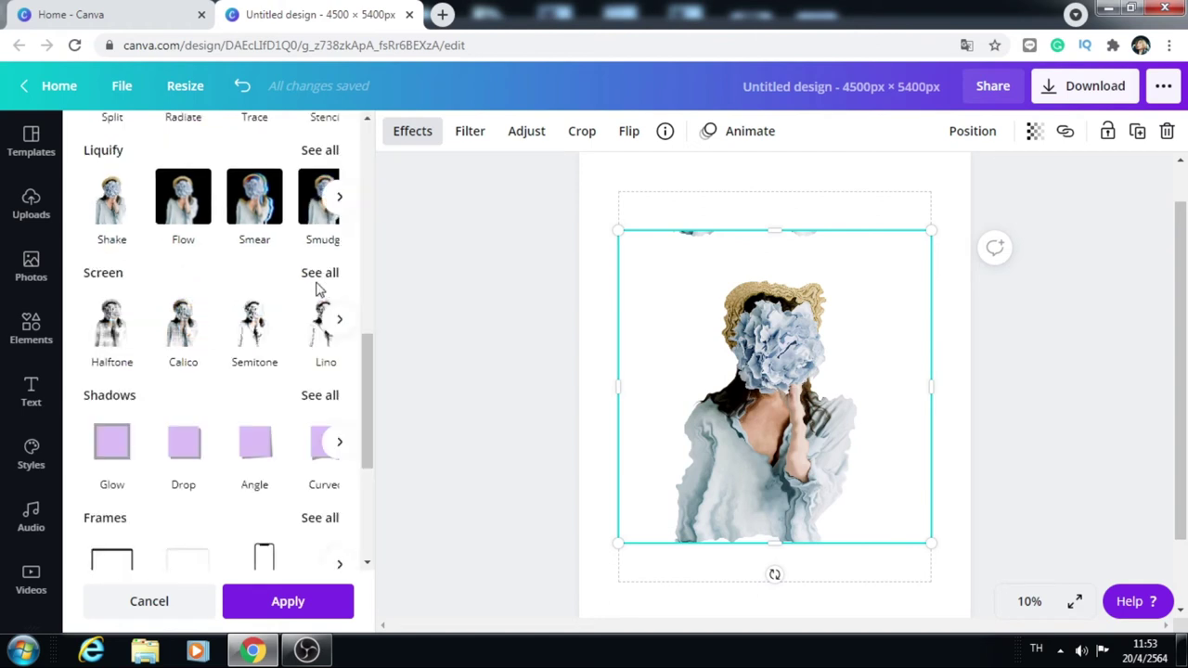
Discard the Crosshatch screen effect and apply the pink-and-green striped Corduroy instead.
click(319, 274)
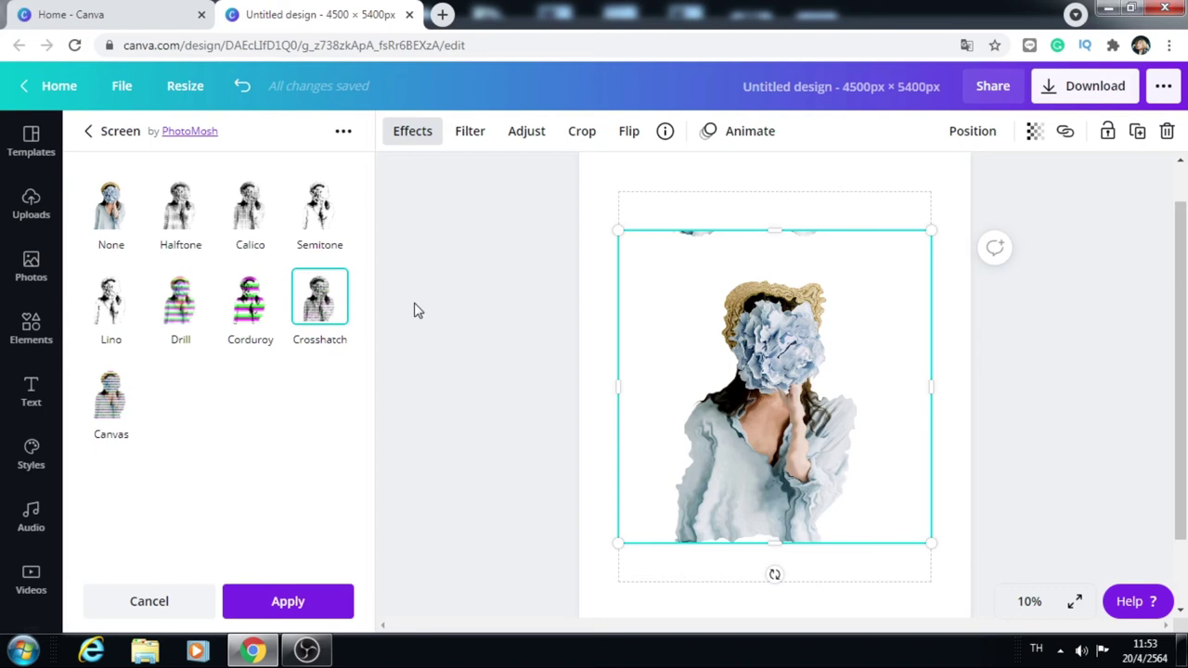
key(Escape)
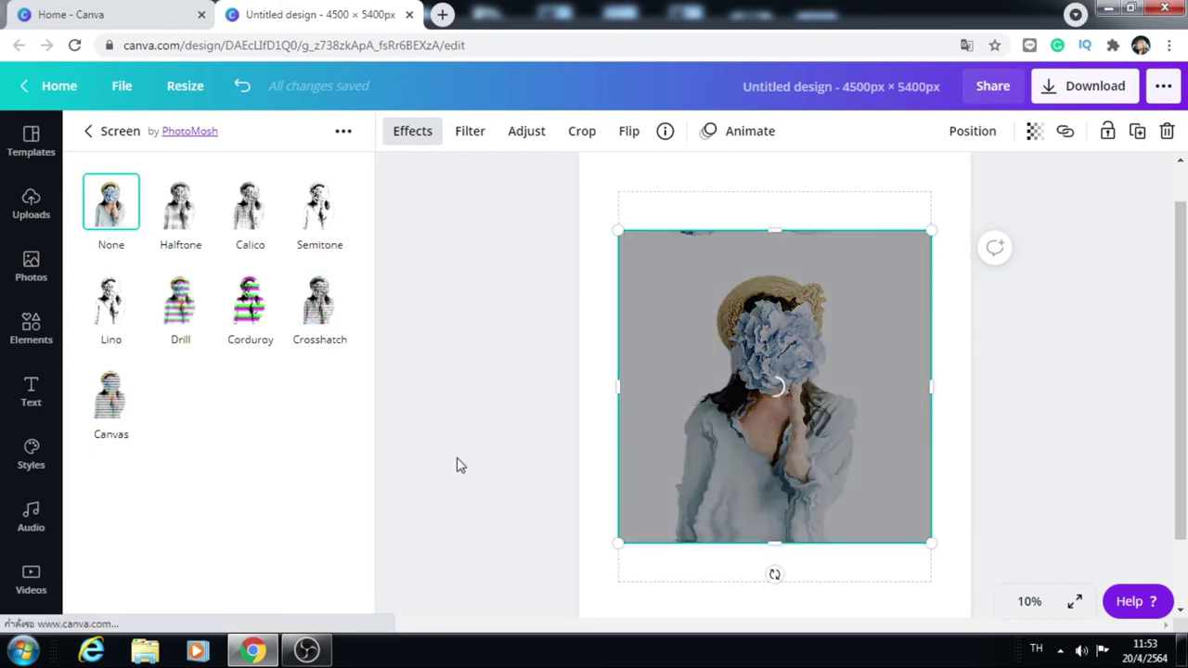
click(251, 307)
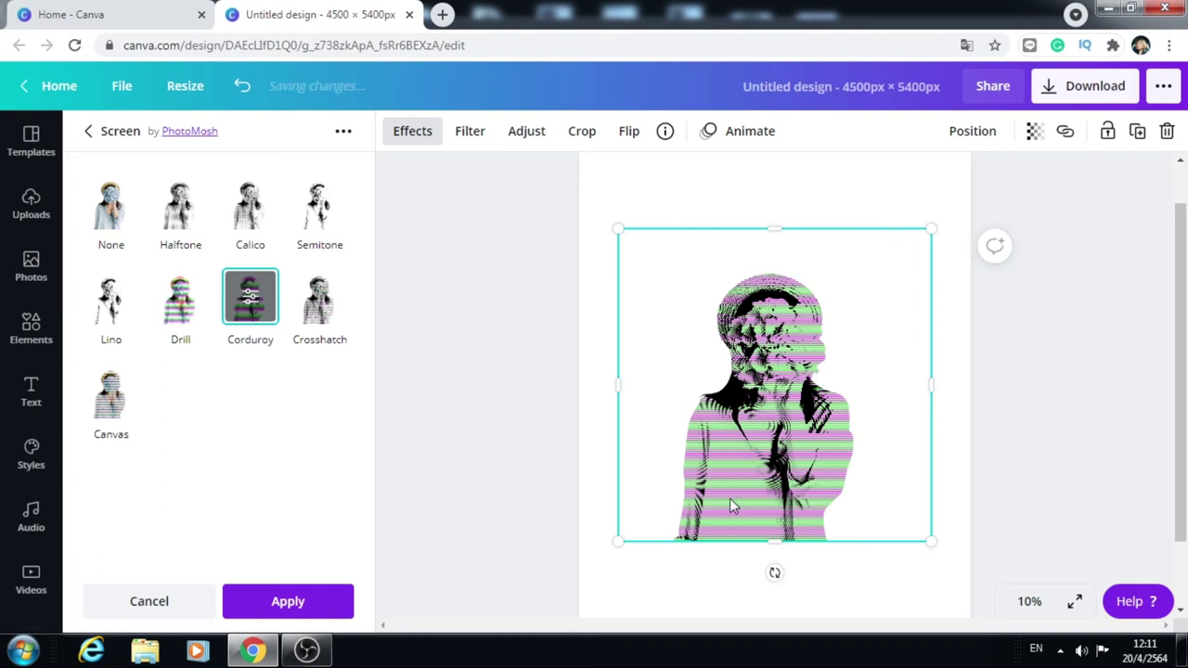
Set the Shadows effect to None, then preview the Backdrop shadow on the photo.
click(102, 138)
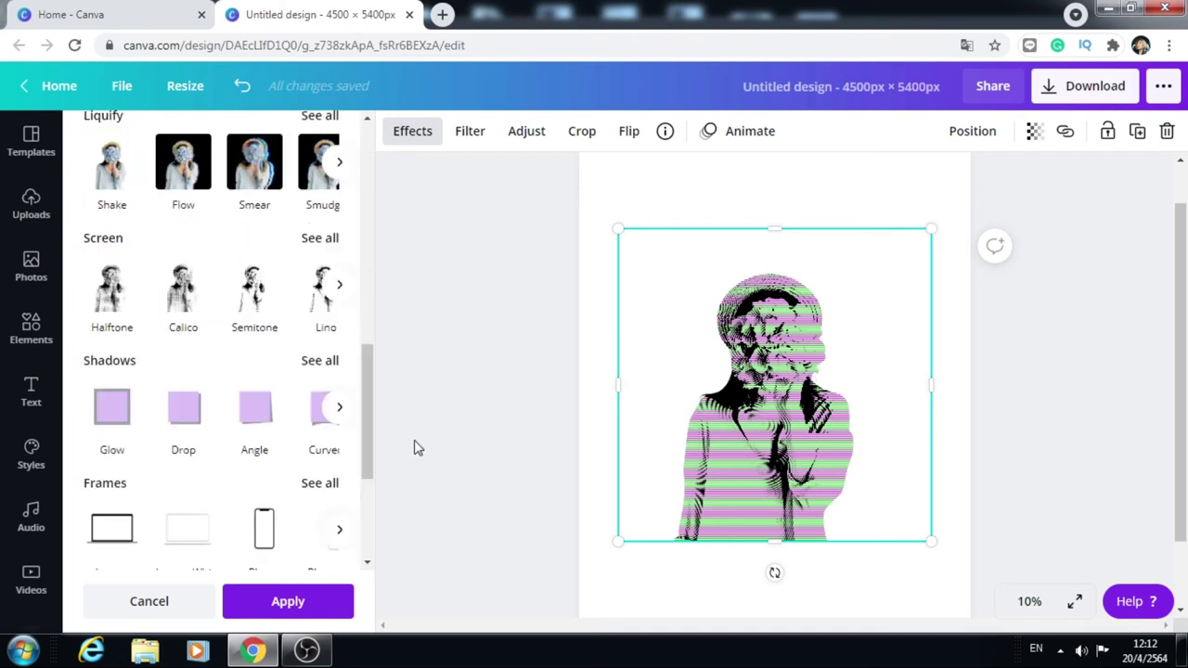
click(320, 362)
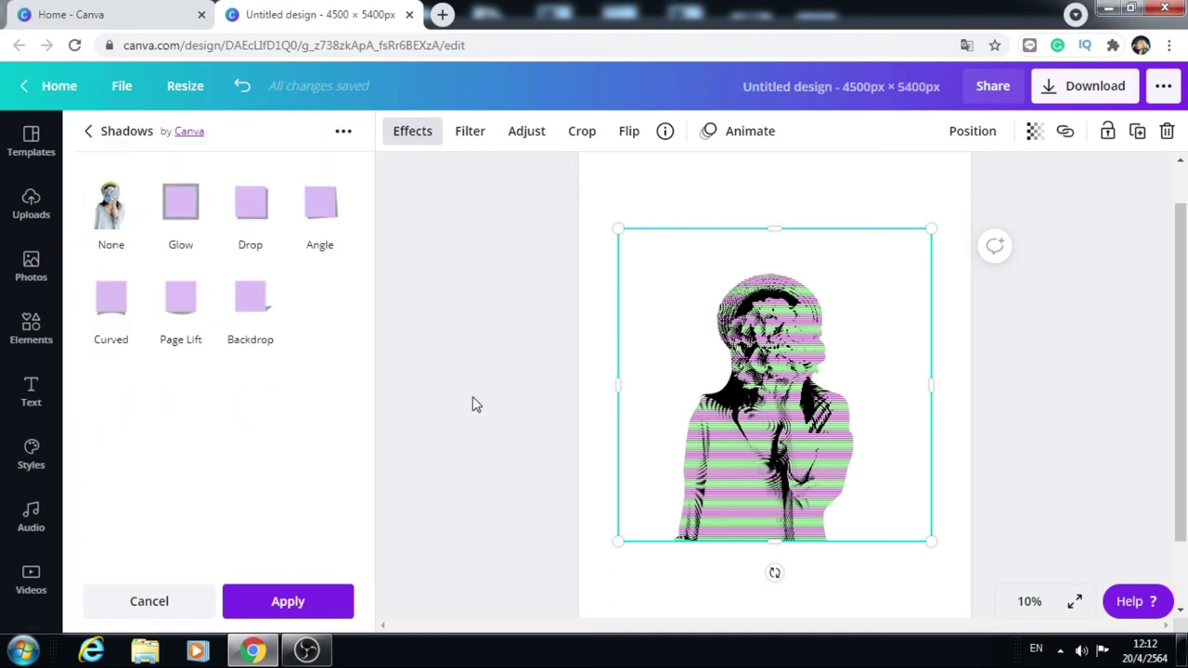
click(111, 208)
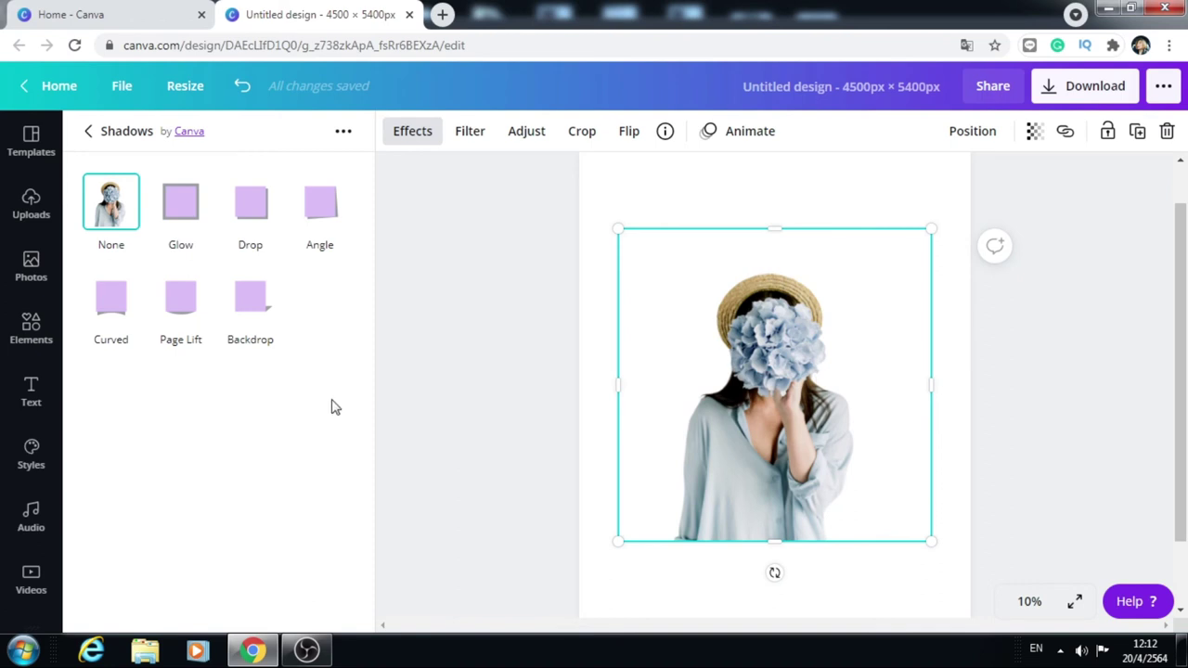
click(247, 311)
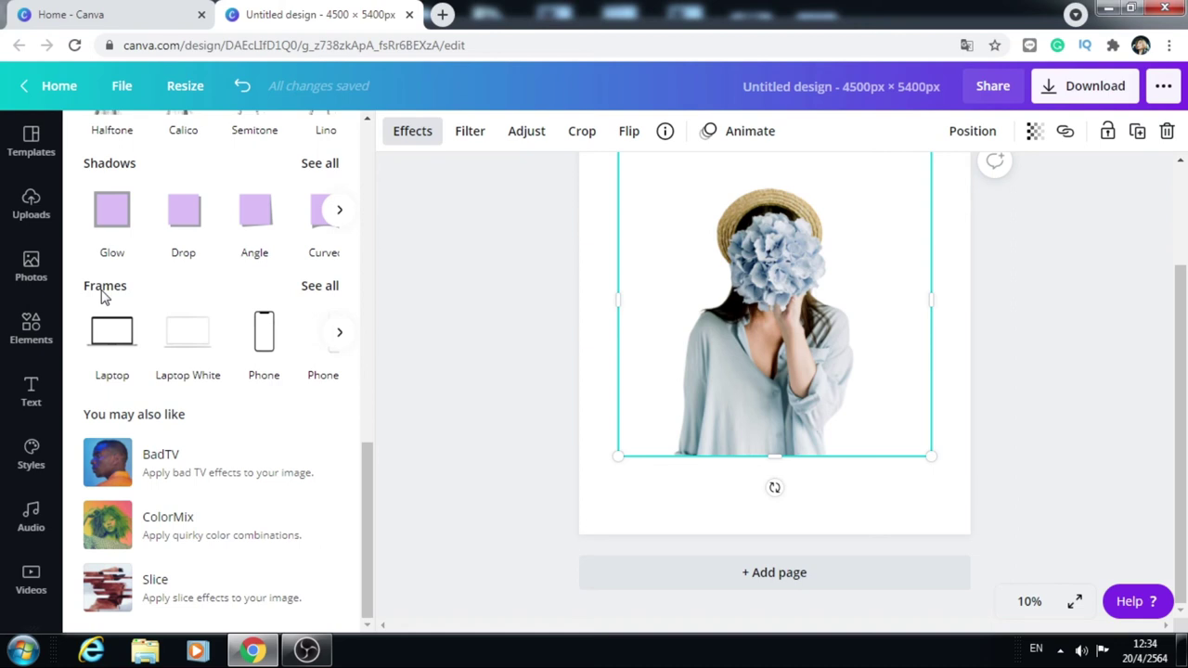
Scroll through all the available Frames for the cut-out woman photo.
click(321, 286)
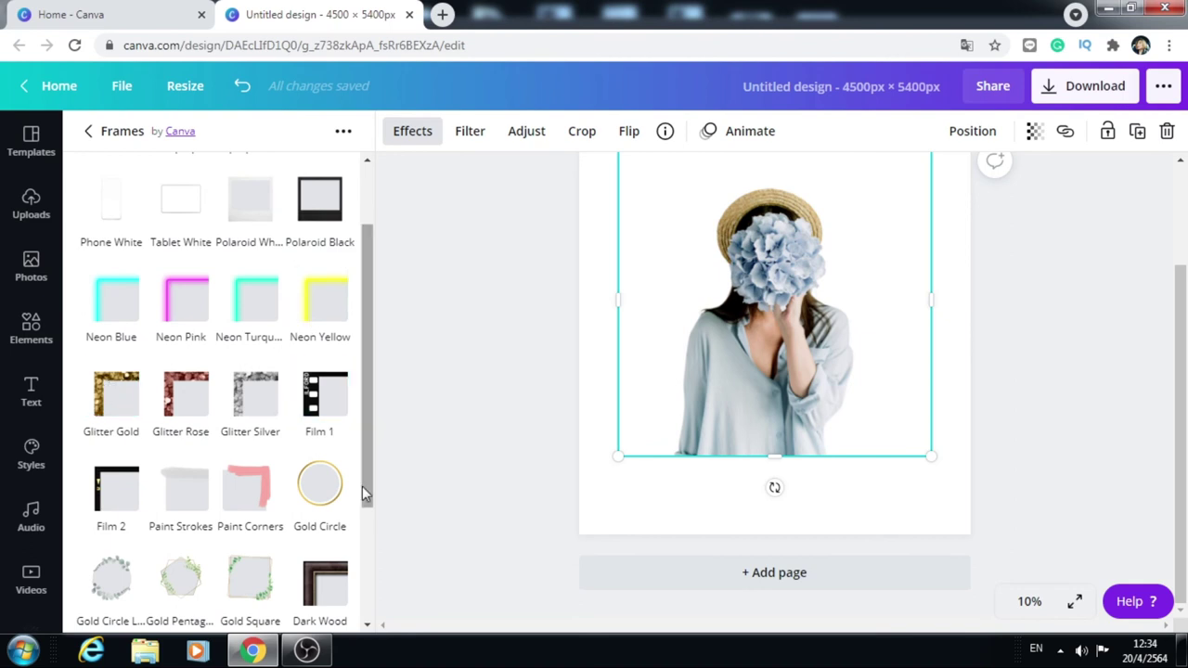
scroll(343, 455, down, 2)
scroll(361, 574, down, 1)
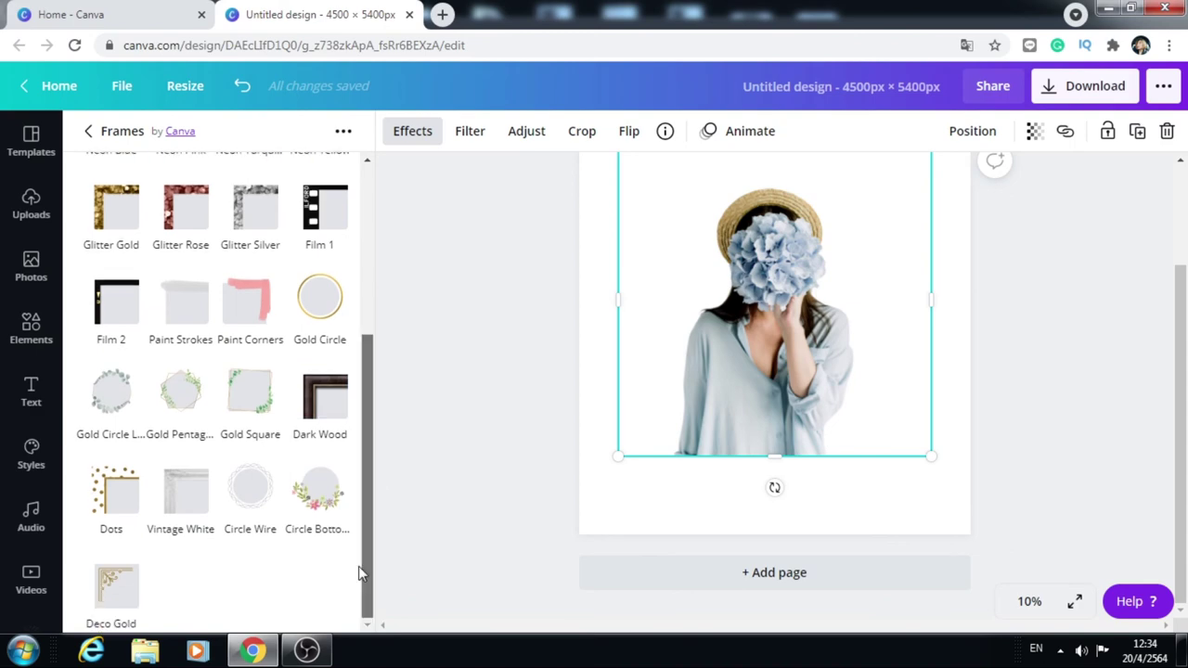
scroll(368, 427, up, 1)
scroll(390, 374, up, 1)
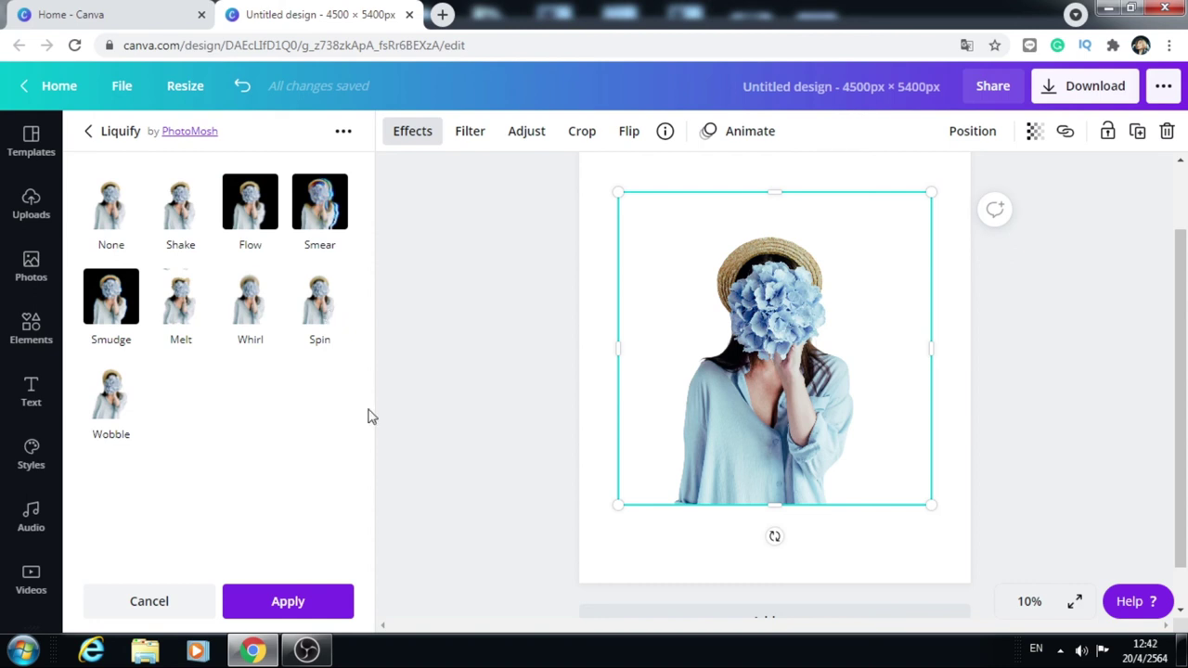
Apply the Shake liquify effect to the woman photo with Thick distort set to 2.
click(180, 202)
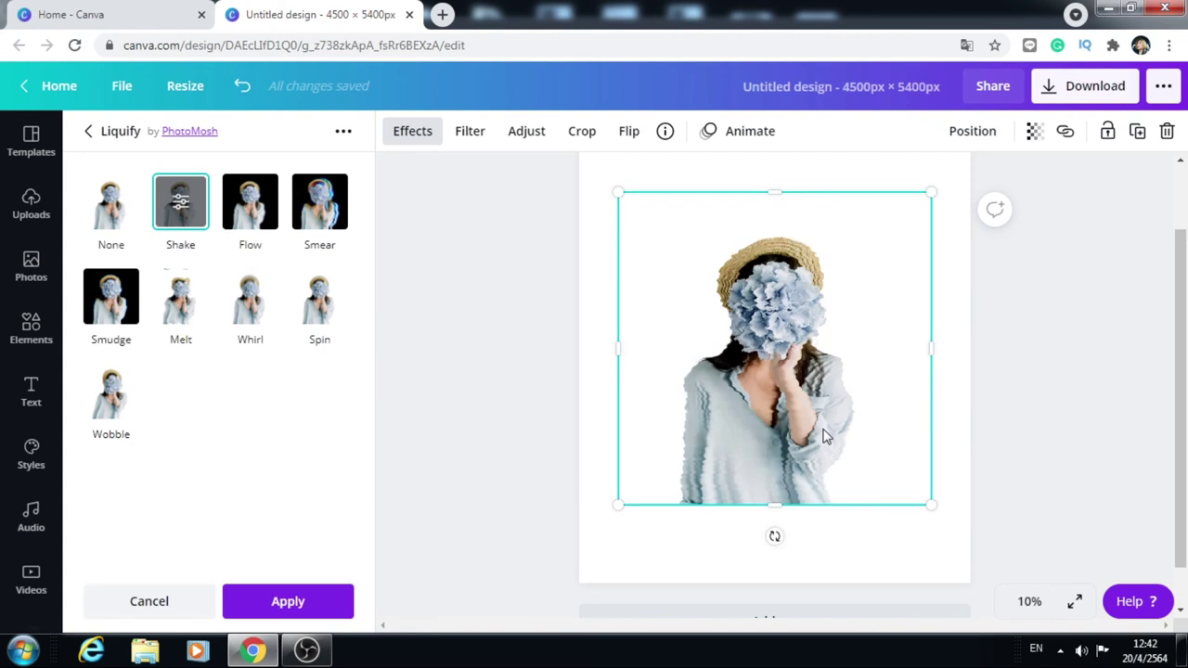
click(182, 206)
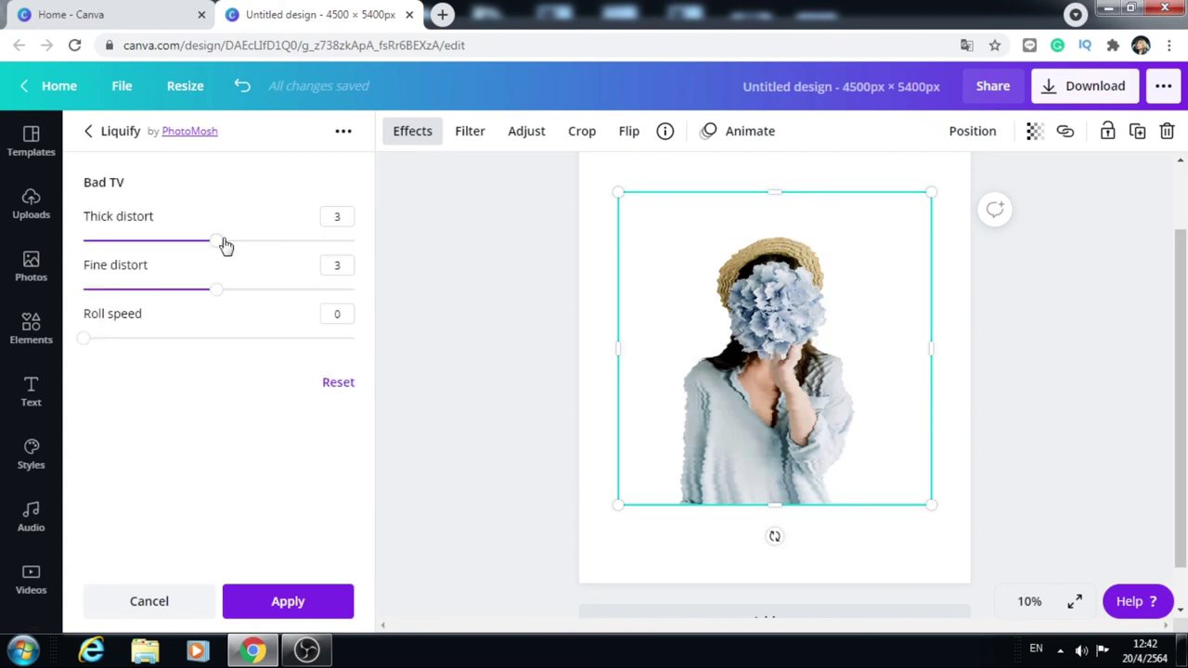
drag(223, 244, 307, 247)
click(307, 244)
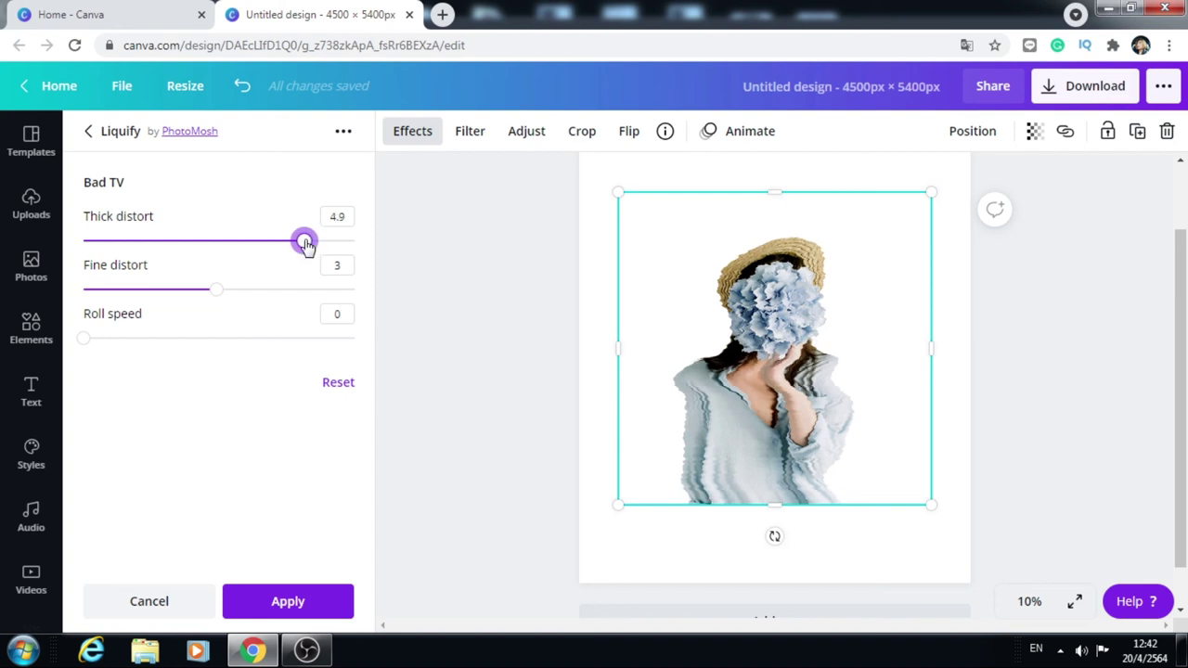
mouse_move(308, 244)
mouse_down()
mouse_move(151, 240)
mouse_move(172, 242)
mouse_up()
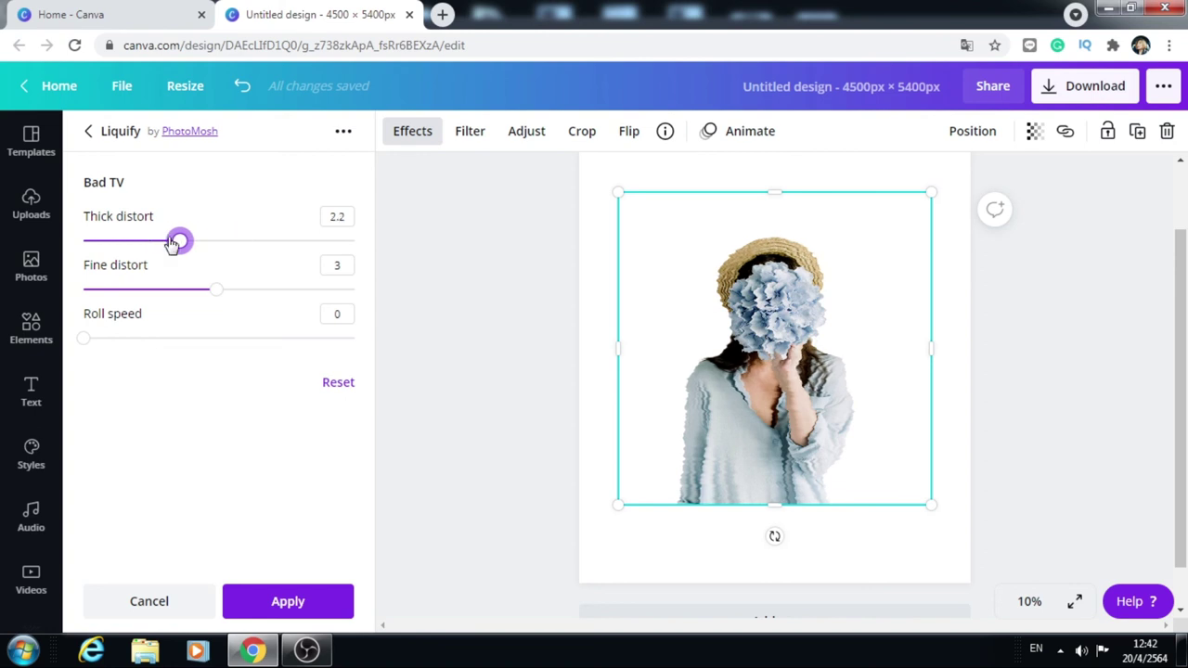
drag(172, 242, 169, 241)
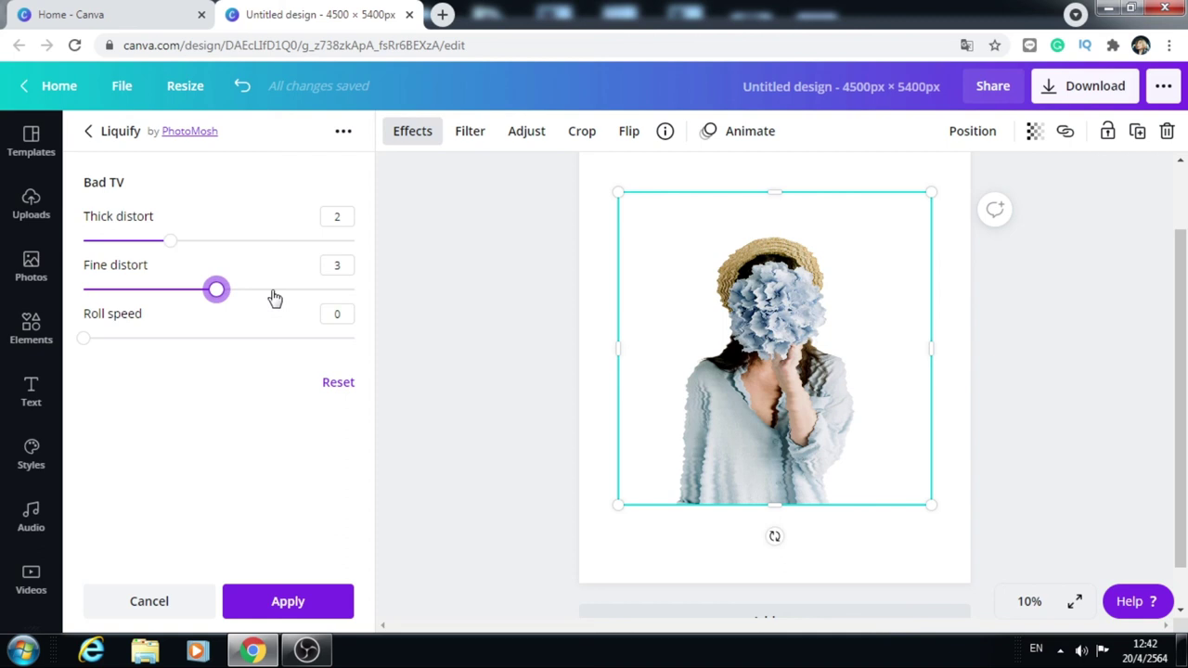
Raise Fine distort to 5.4 and deselect the photo to view the warped page.
drag(275, 297, 326, 291)
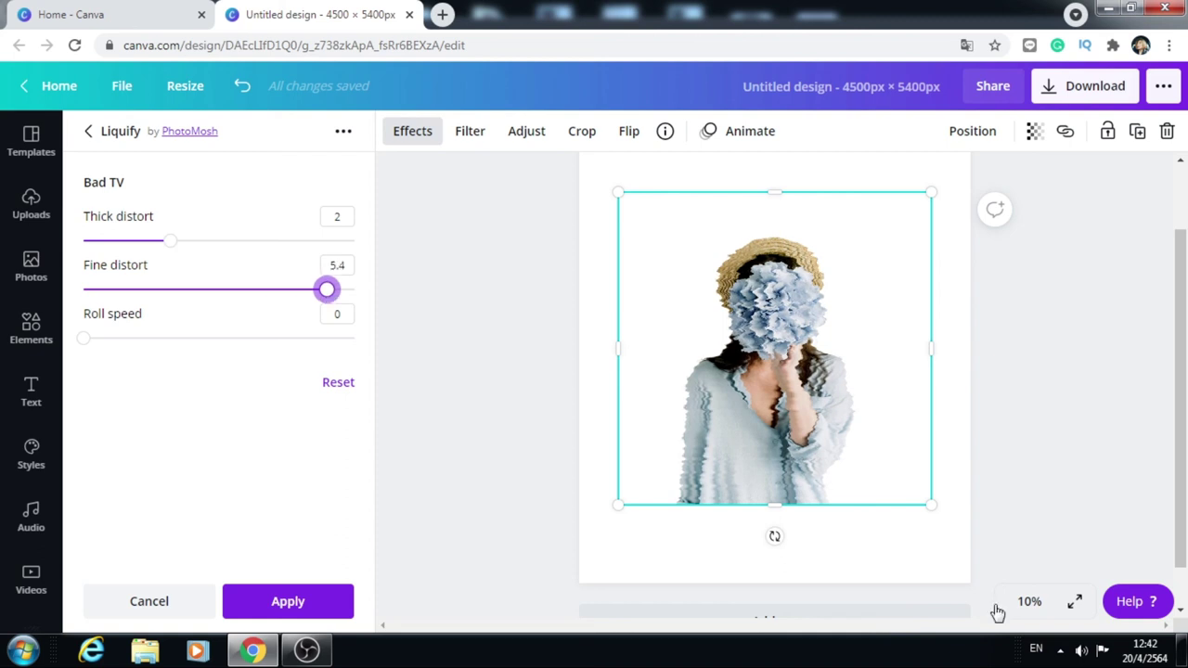
click(543, 362)
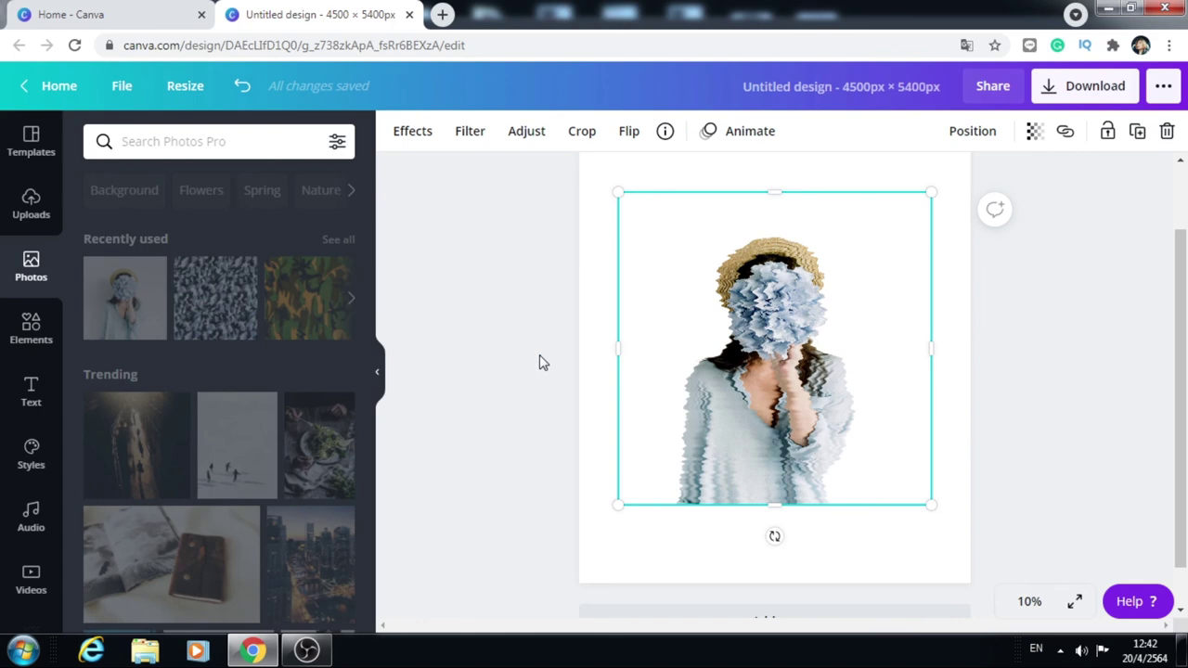
click(543, 362)
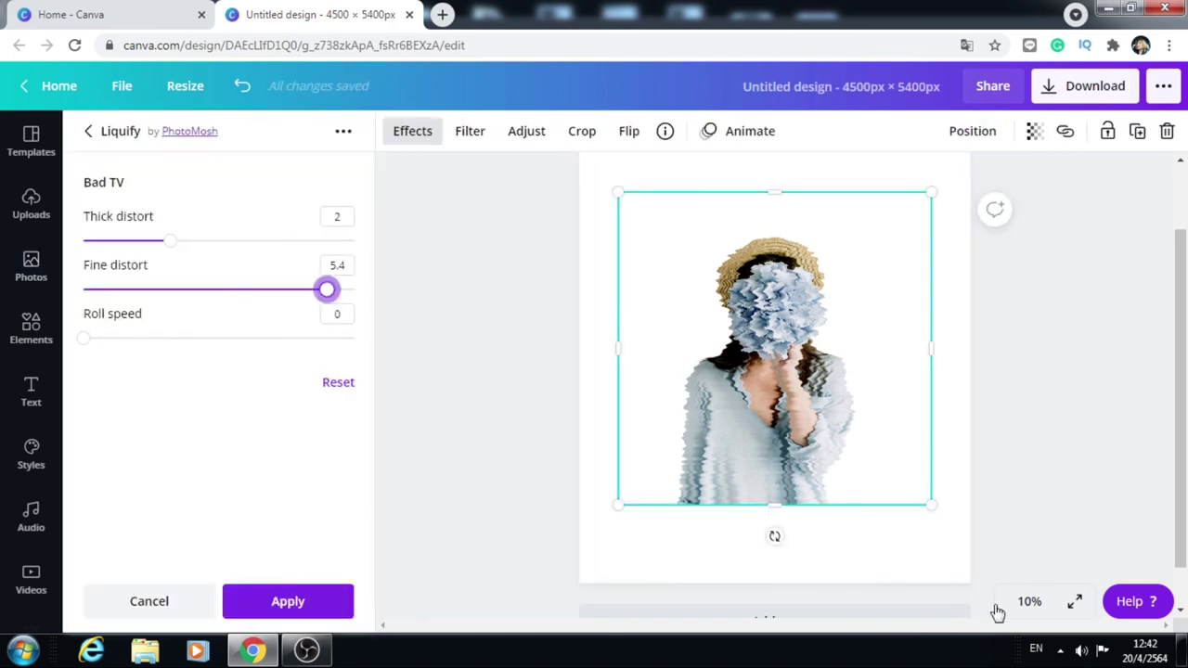
click(543, 362)
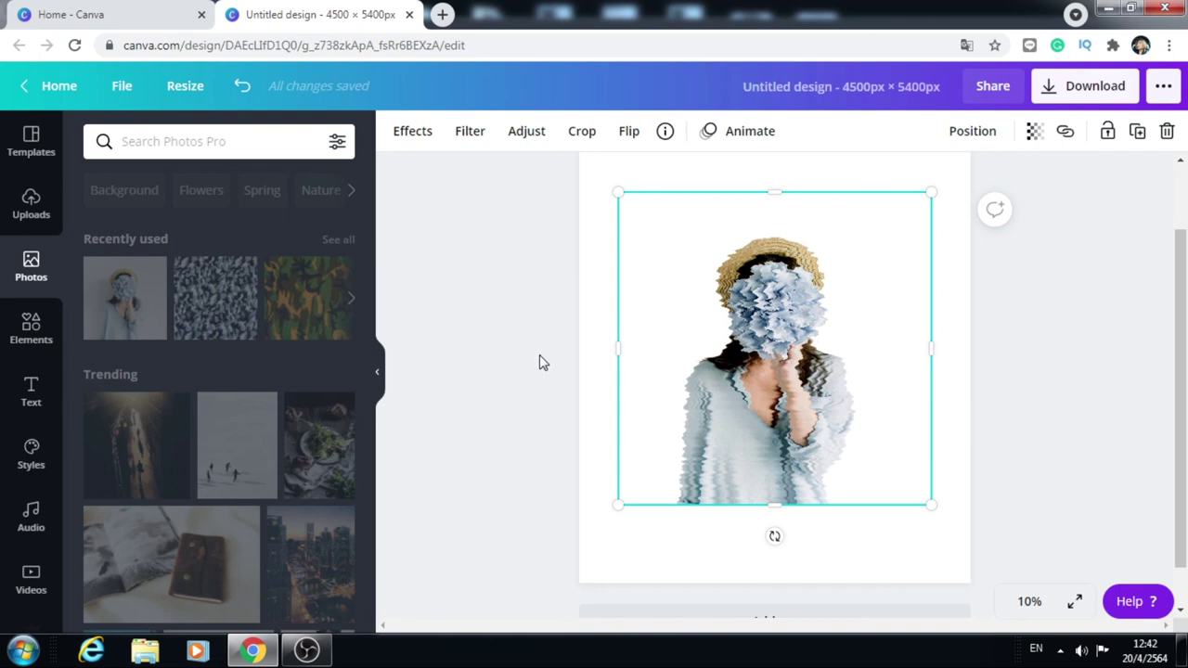
click(543, 362)
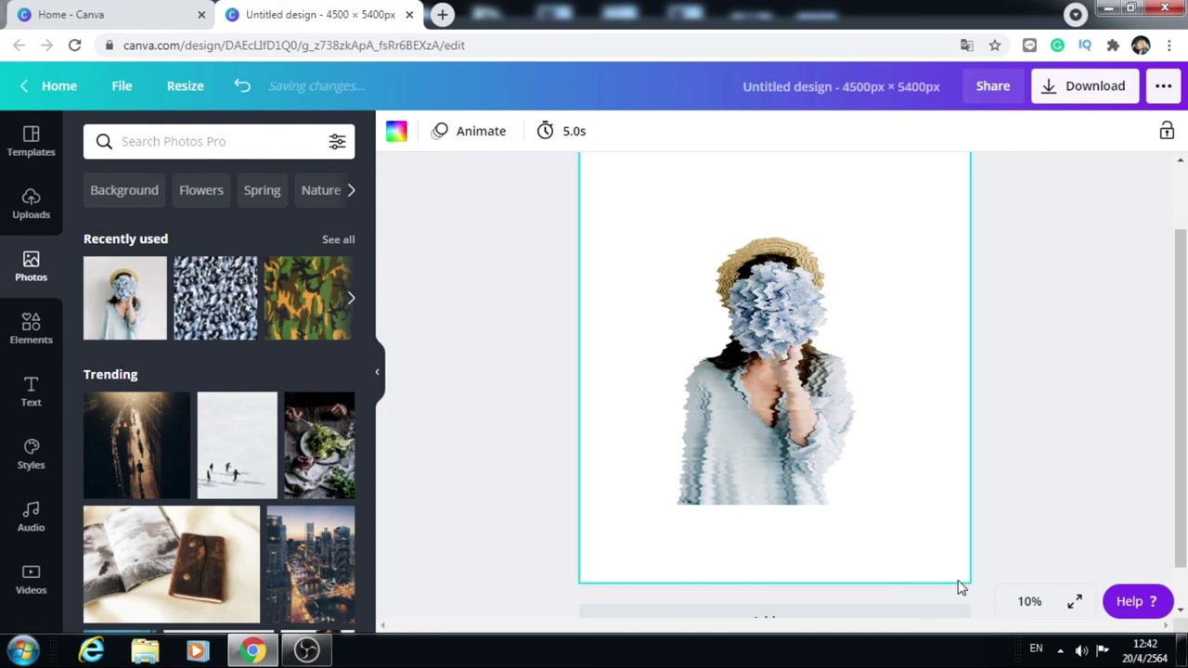
Set the PNG download to use a transparent background.
click(1073, 93)
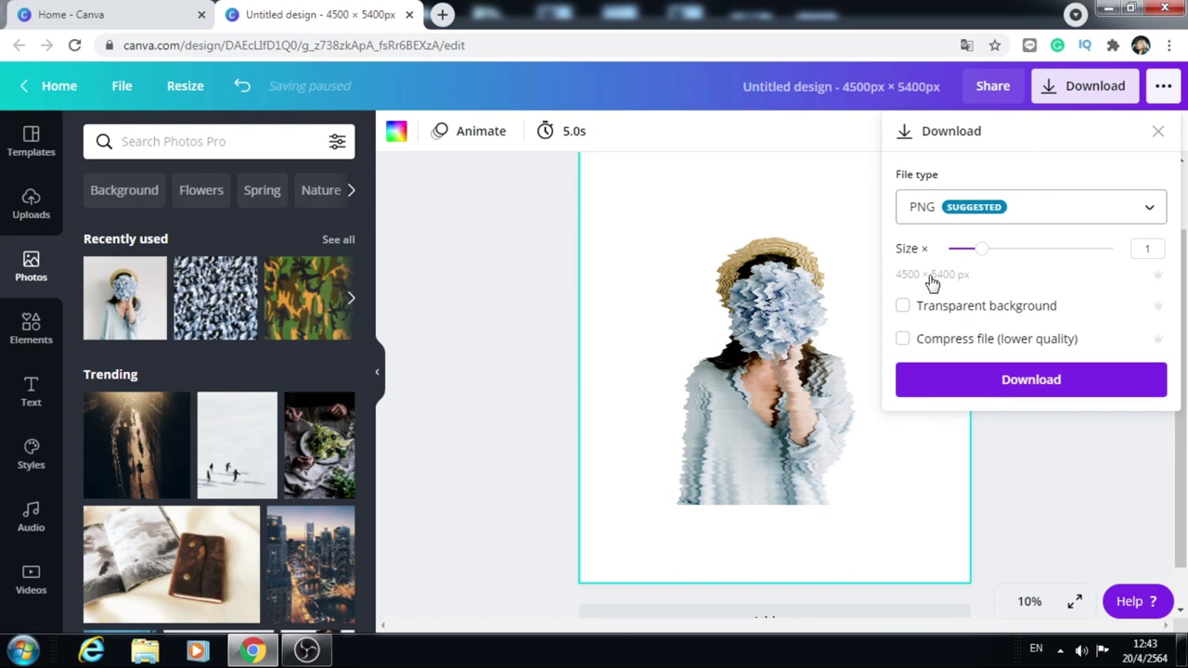
click(1039, 307)
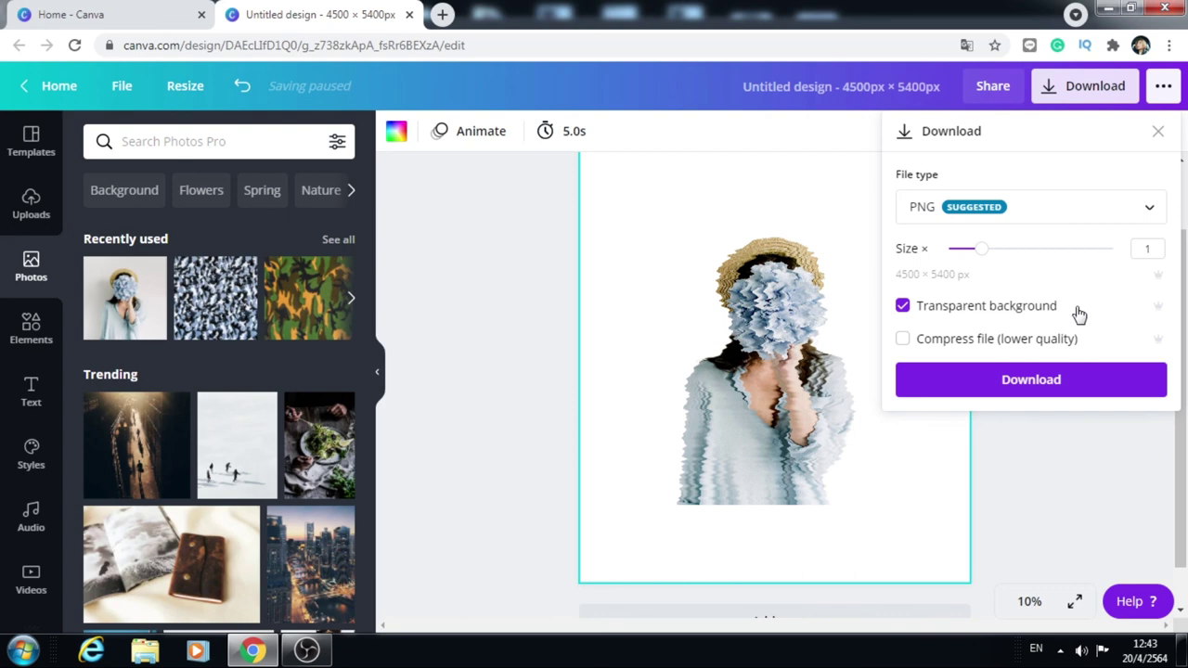